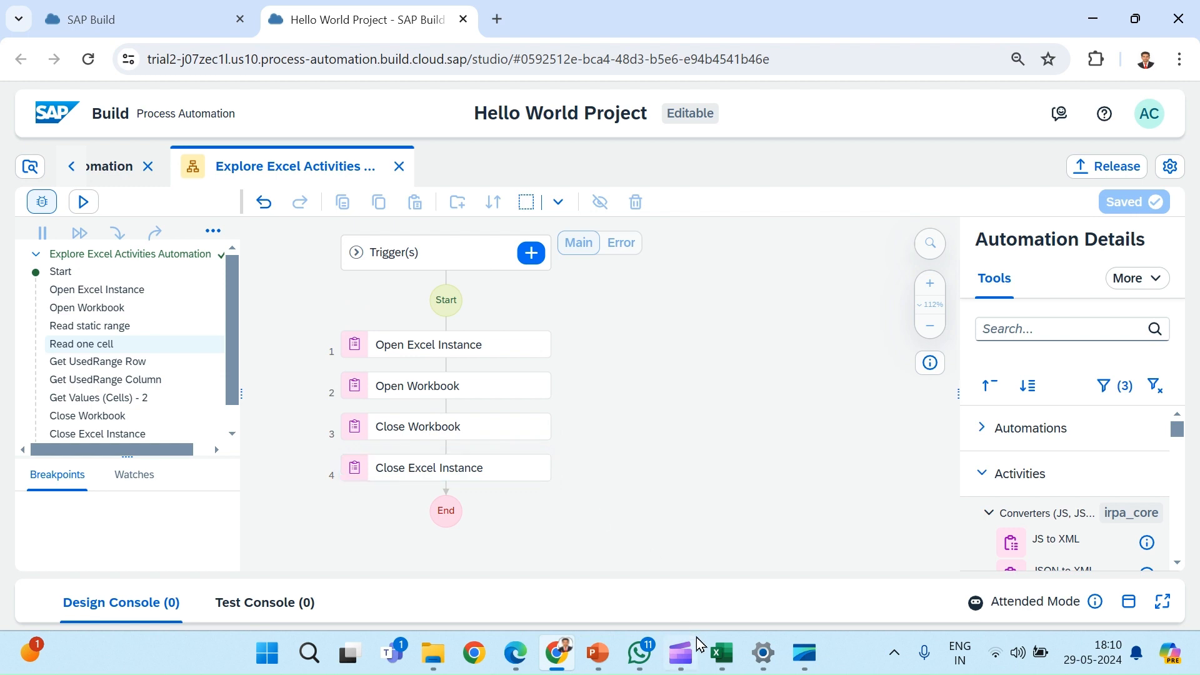
Step: Switch to Excel, select the range A1:B2 in the employees workbook, and return to the SAP Build automation
click(723, 658)
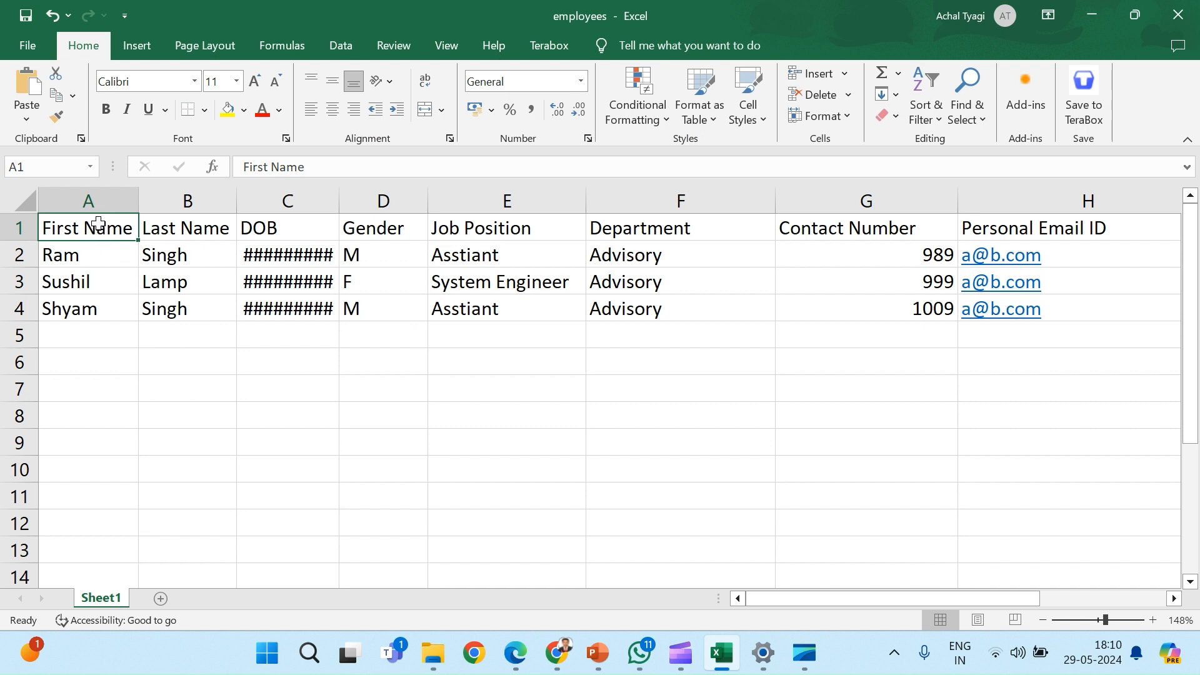
drag(98, 224, 150, 254)
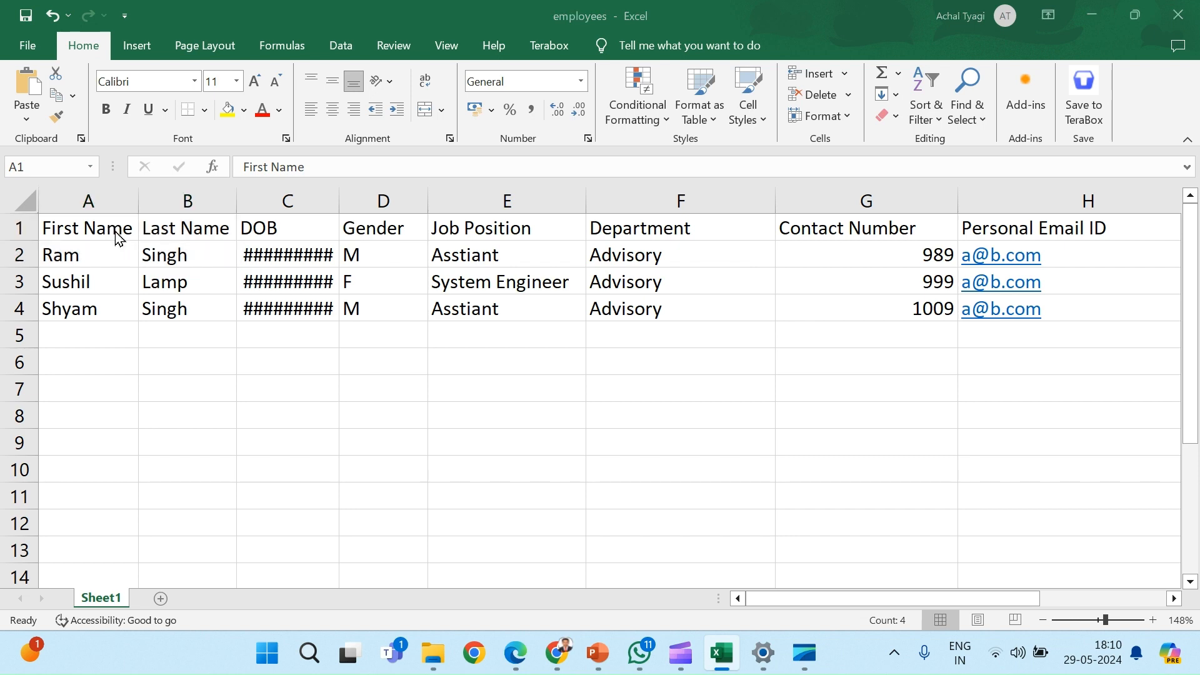
key(alt+Tab)
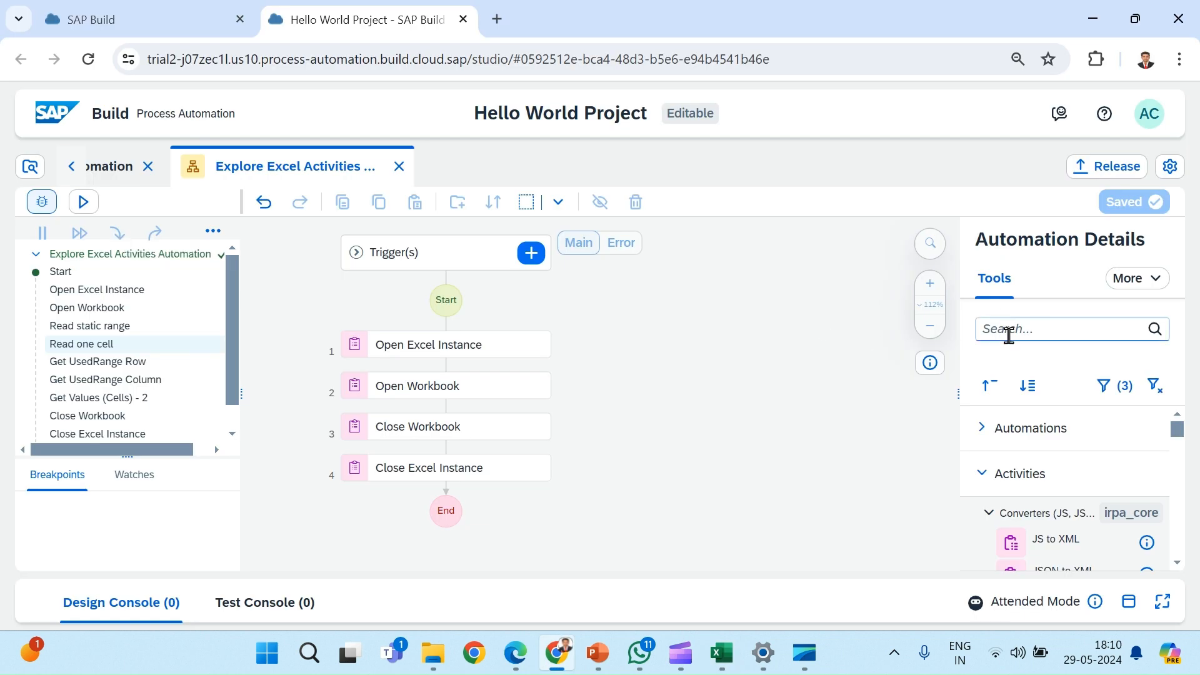
Step: Find the Get Values (Cells) activity and add it between the Open Workbook and Close Workbook steps
click(1008, 334)
text(get )
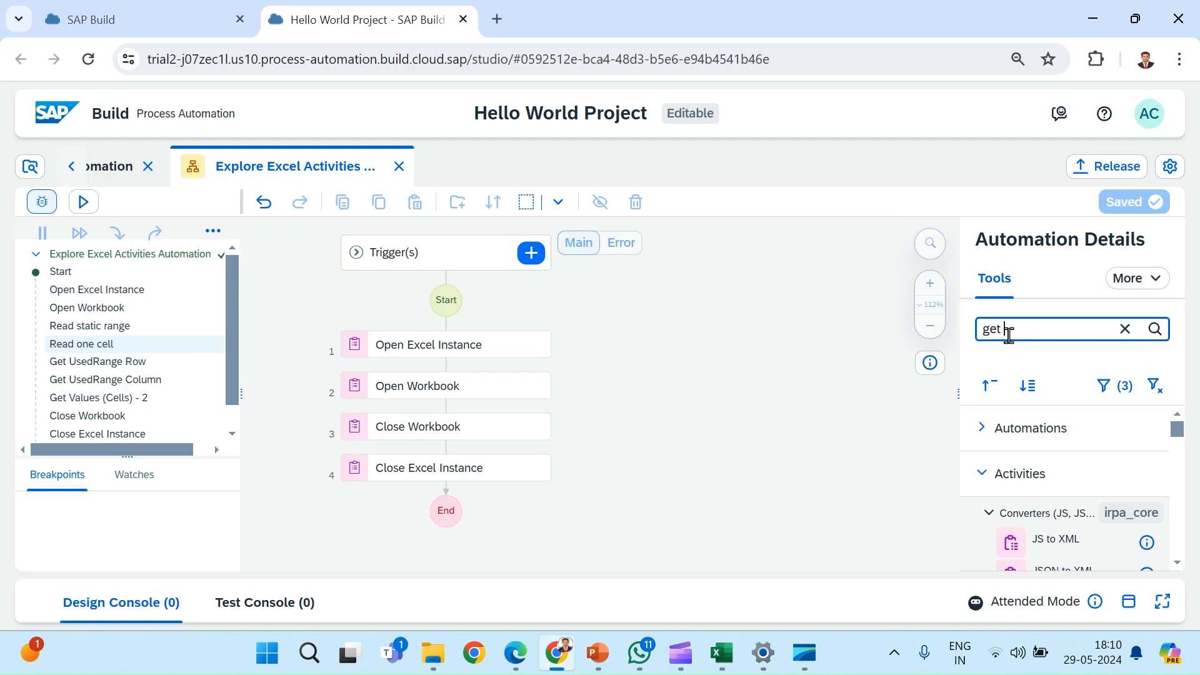
text(cell v)
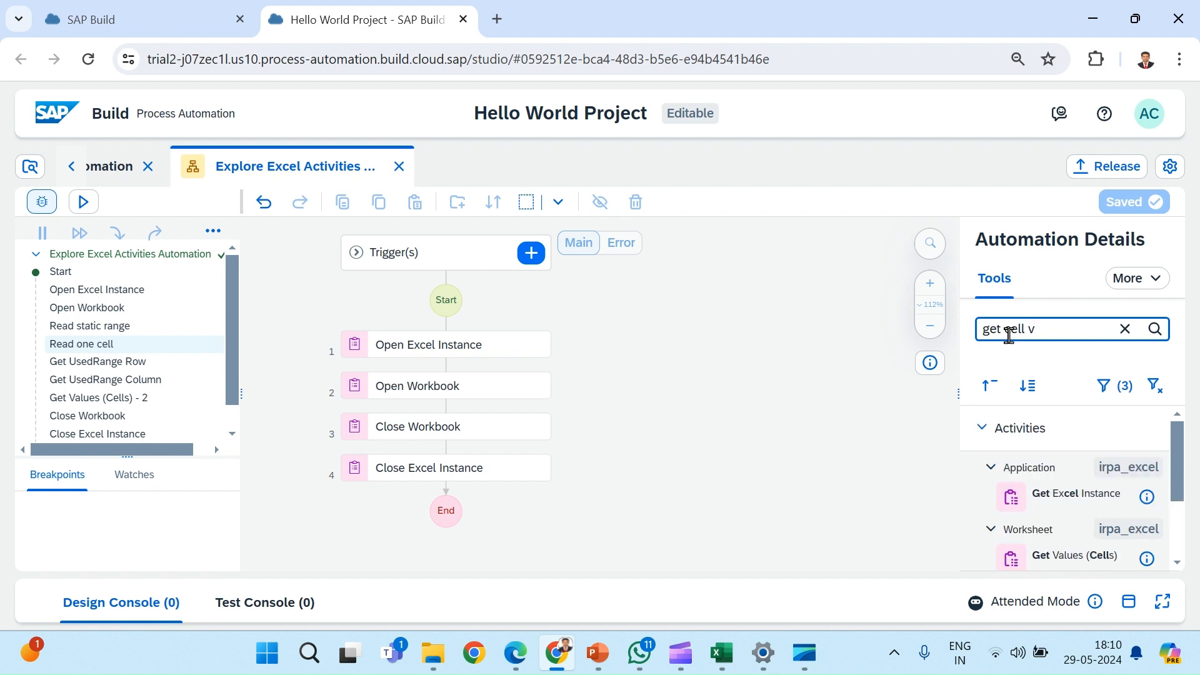
key(BackSpace)
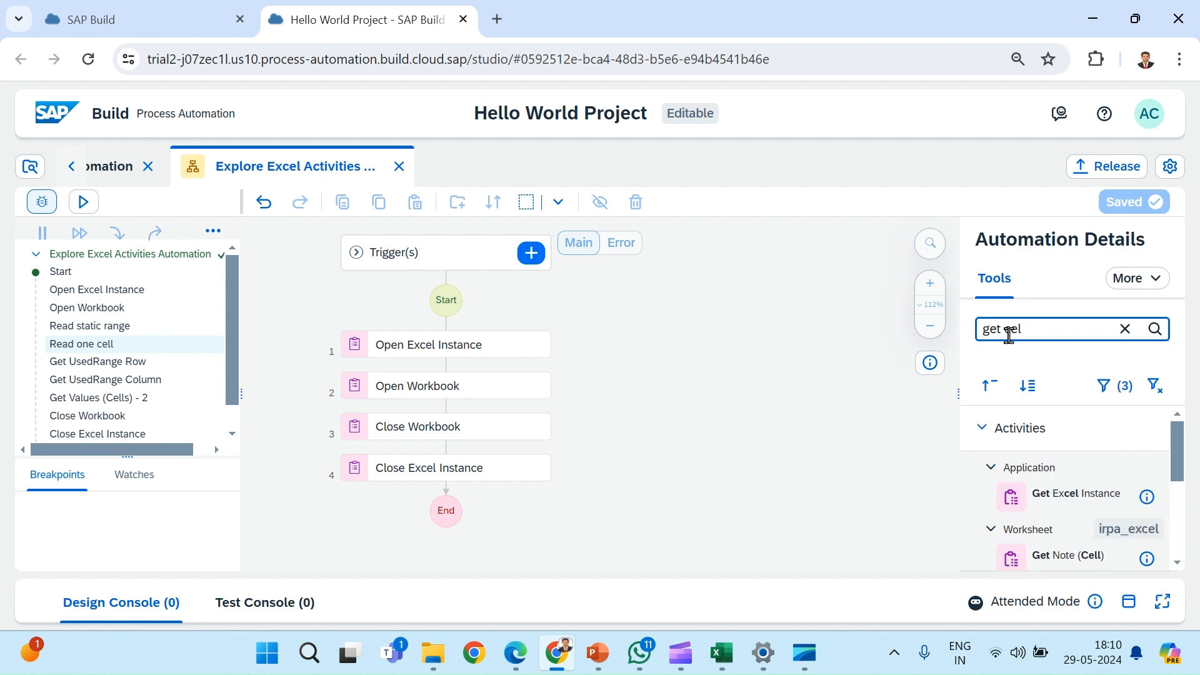
key(BackSpace)
key(BackSpace)
key(BackSpace)
text(values)
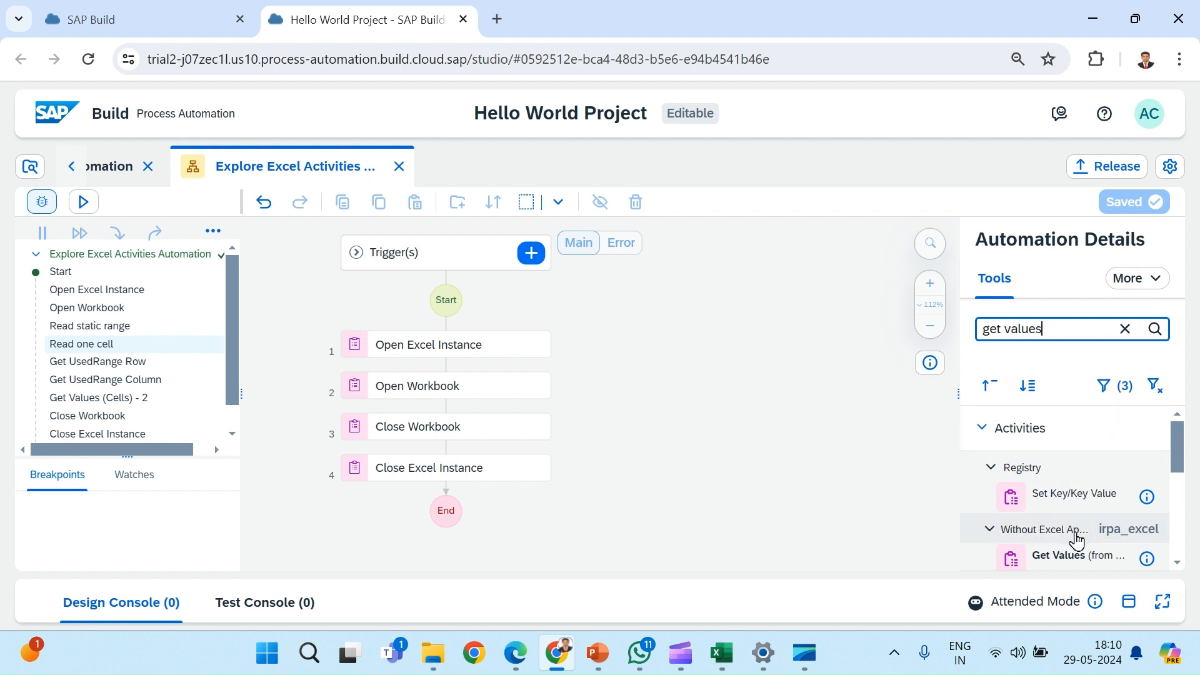
scroll(1072, 549, down, 2)
scroll(1076, 550, down, 1)
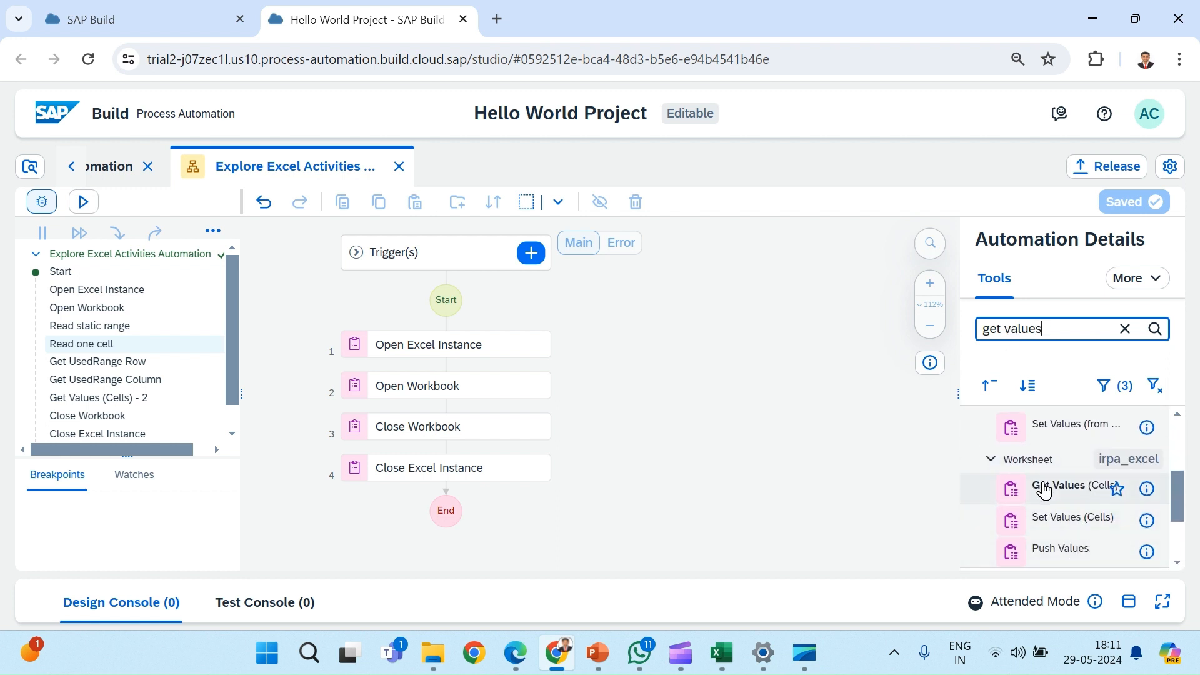
drag(1041, 486, 452, 411)
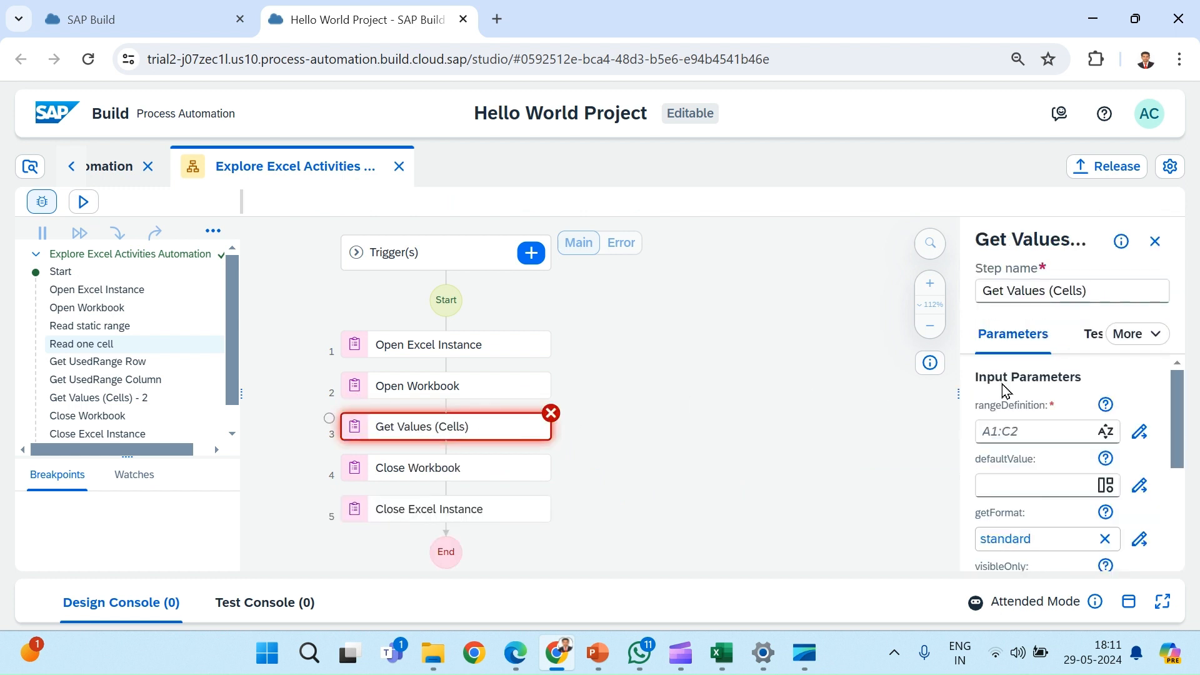
Step: Set the rangeDefinition of the Get Values (Cells) step to "A1:B2", checking and saving the expression, and read the parameter's help
scroll(1023, 457, down, 1)
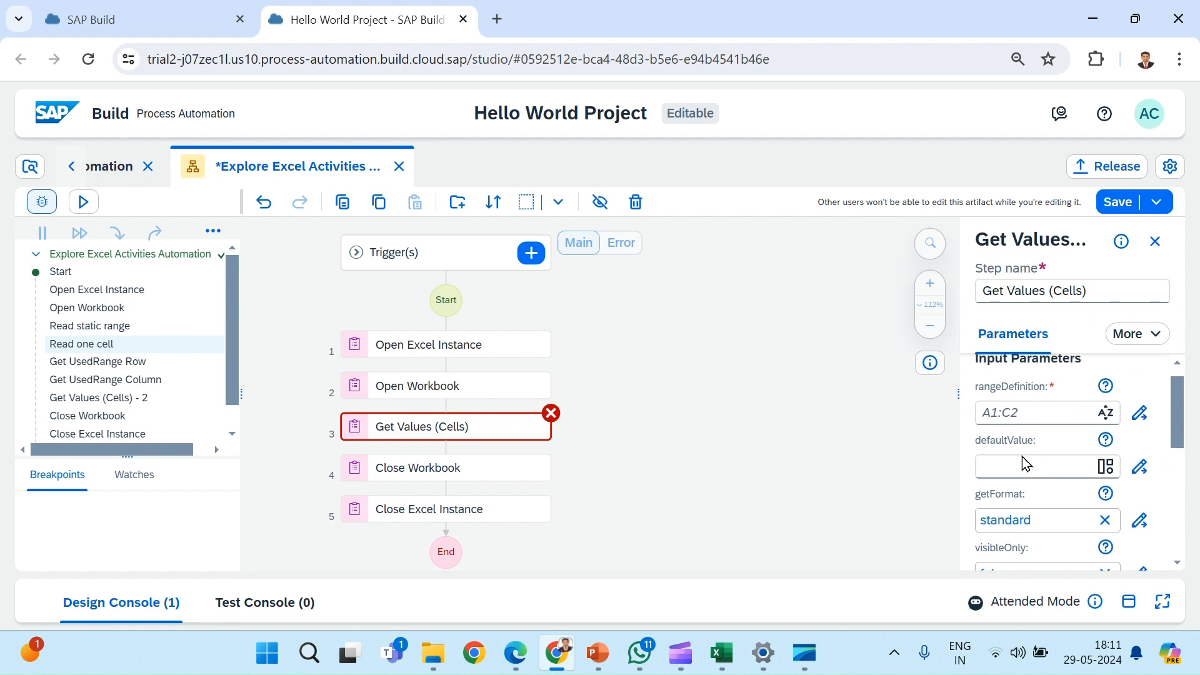
scroll(1022, 463, up, 1)
scroll(1022, 456, down, 1)
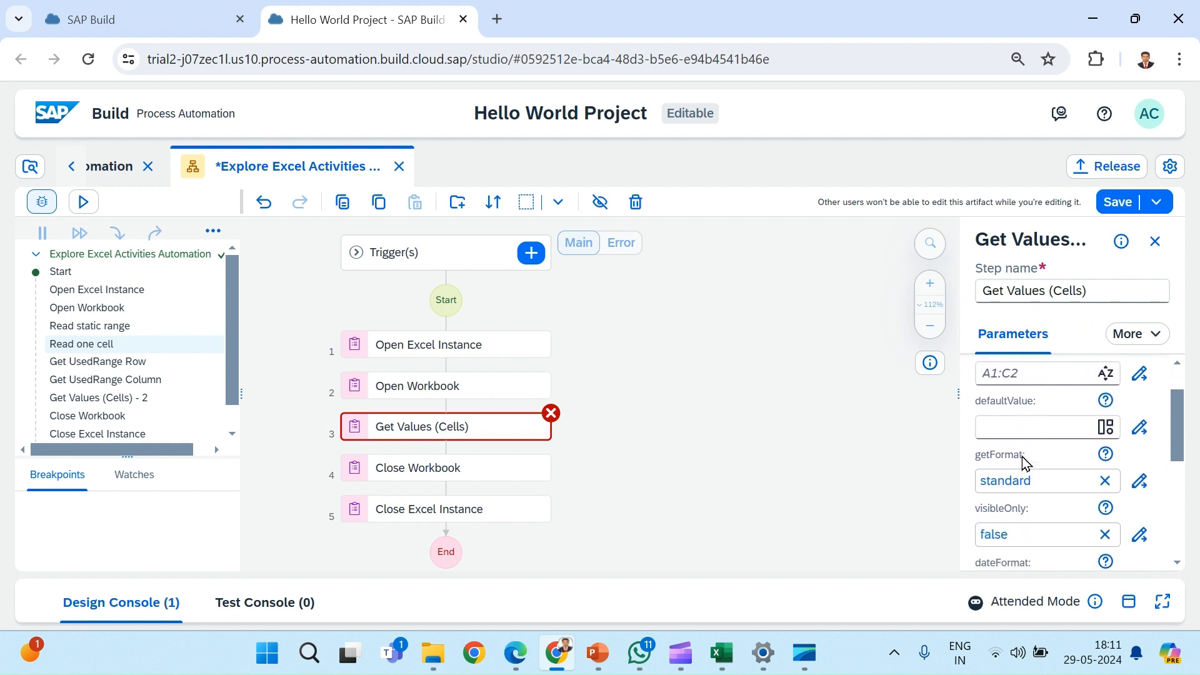
scroll(1047, 498, down, 1)
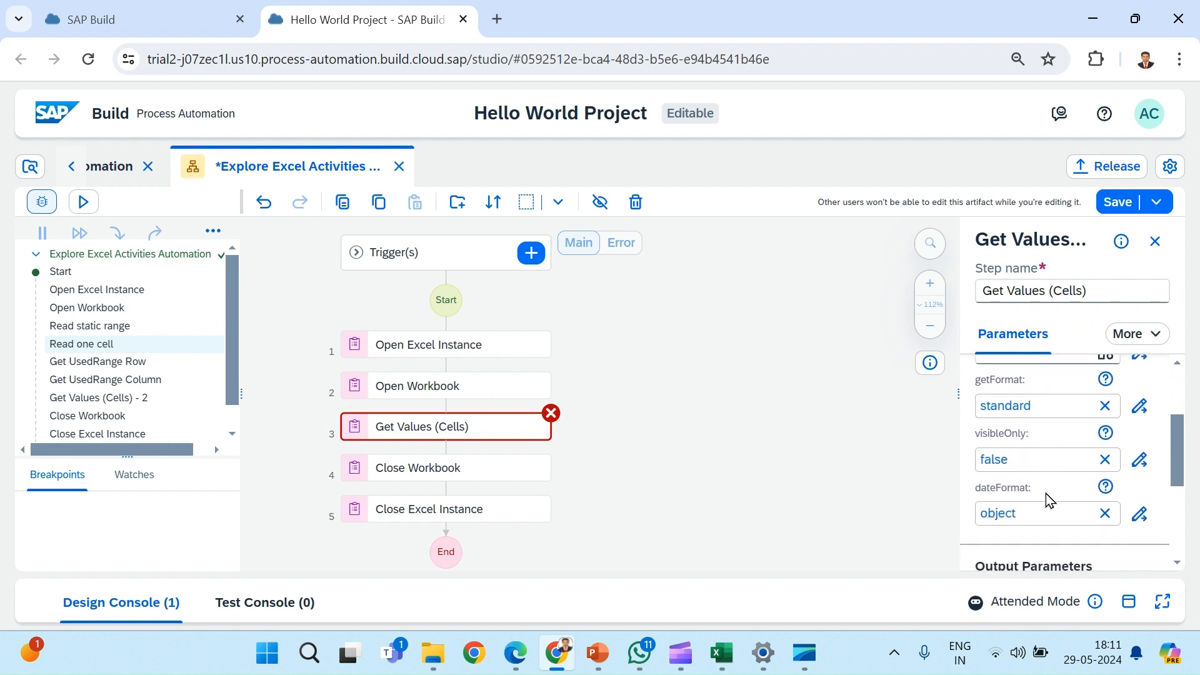
scroll(1047, 494, up, 2)
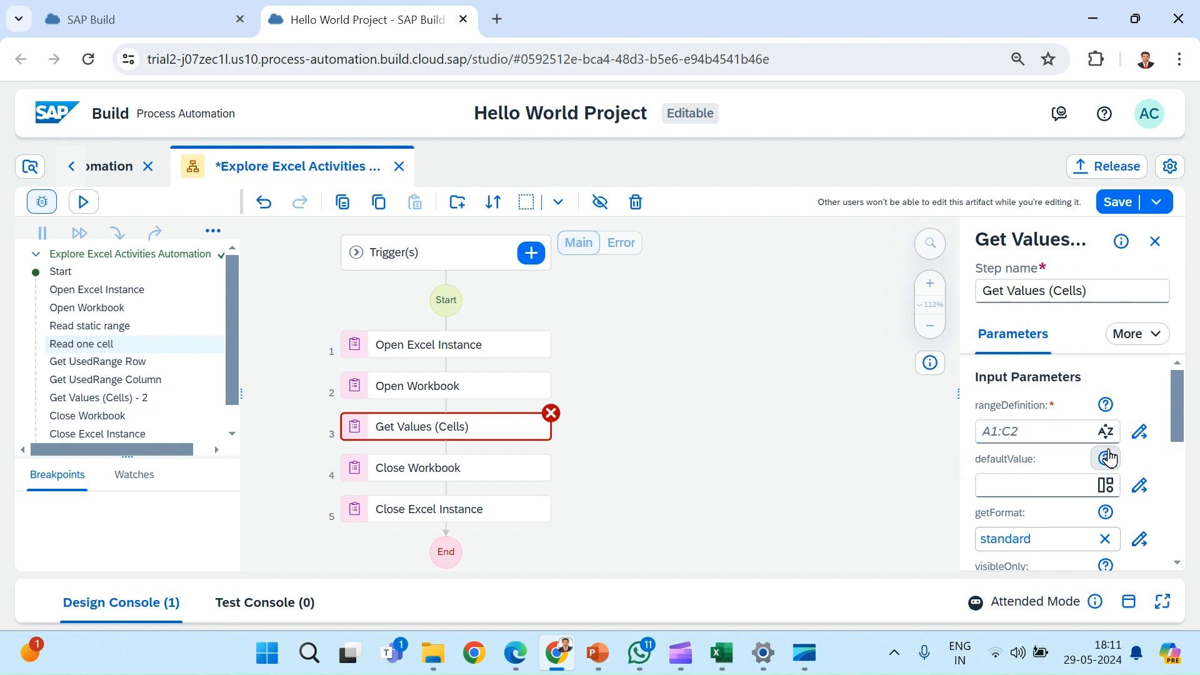
click(1140, 436)
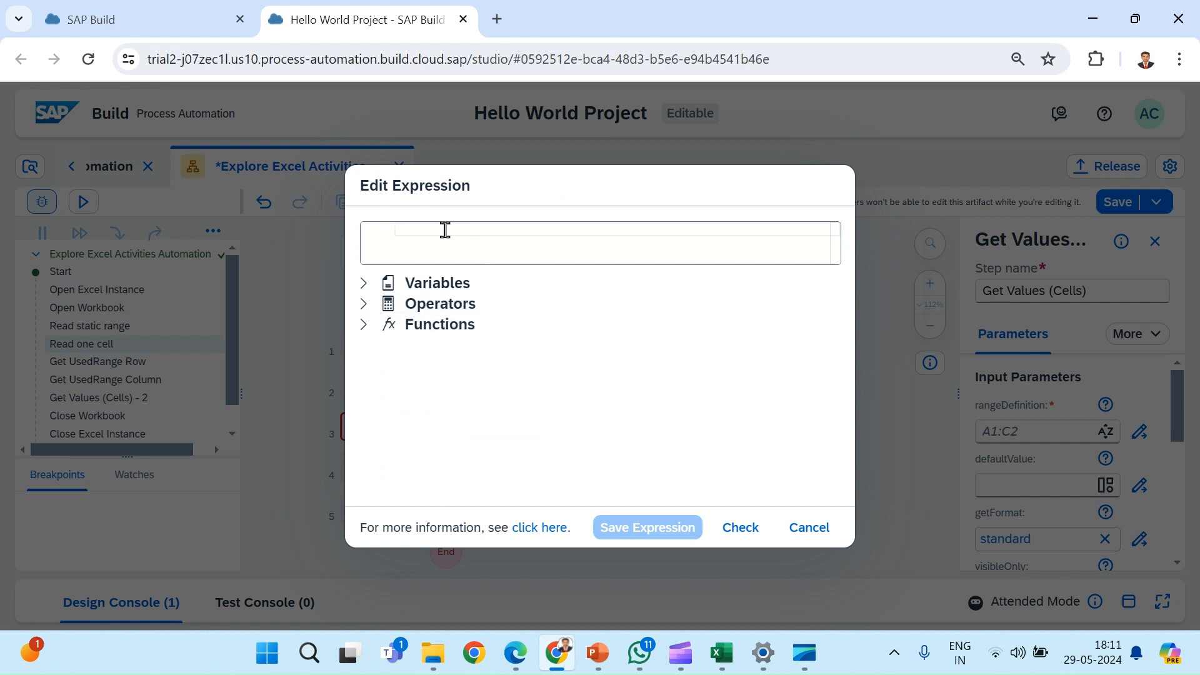
text(")
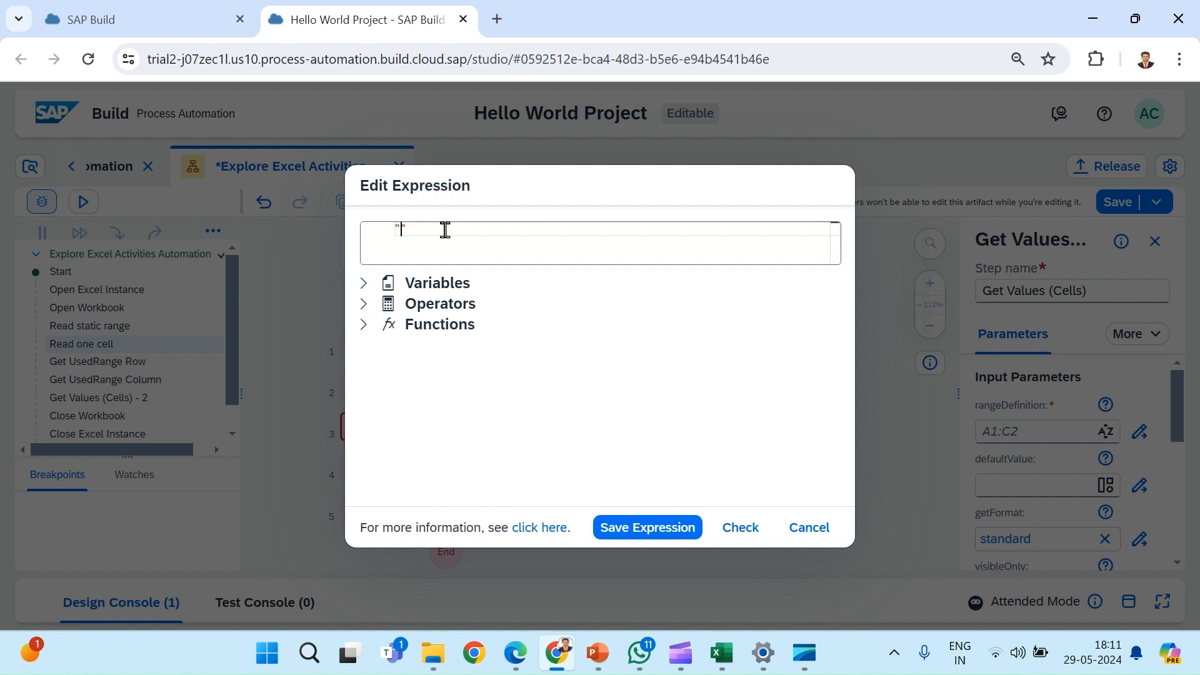
text(A1:B2)
click(739, 529)
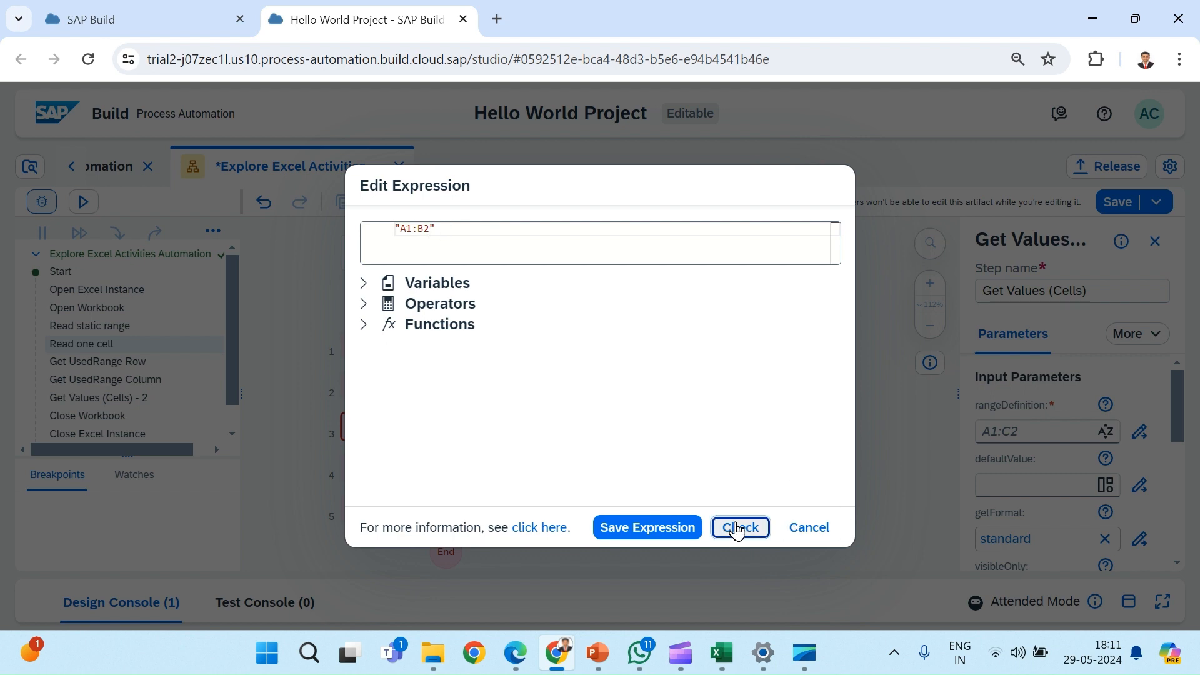
click(684, 530)
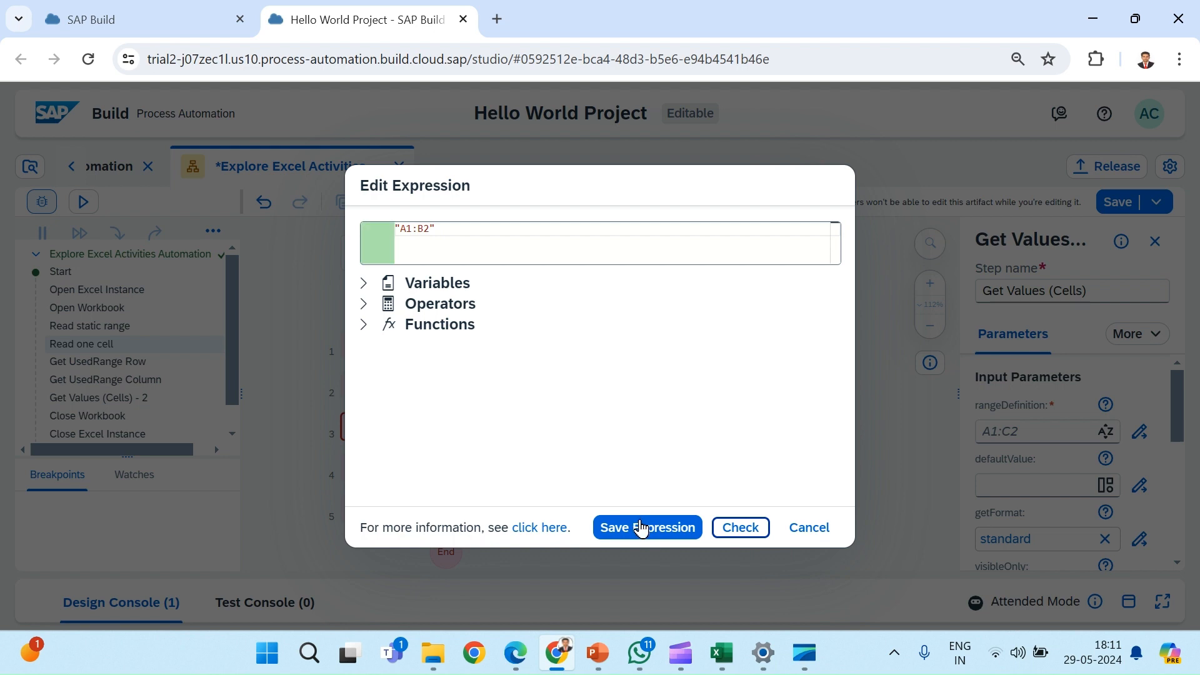
click(646, 536)
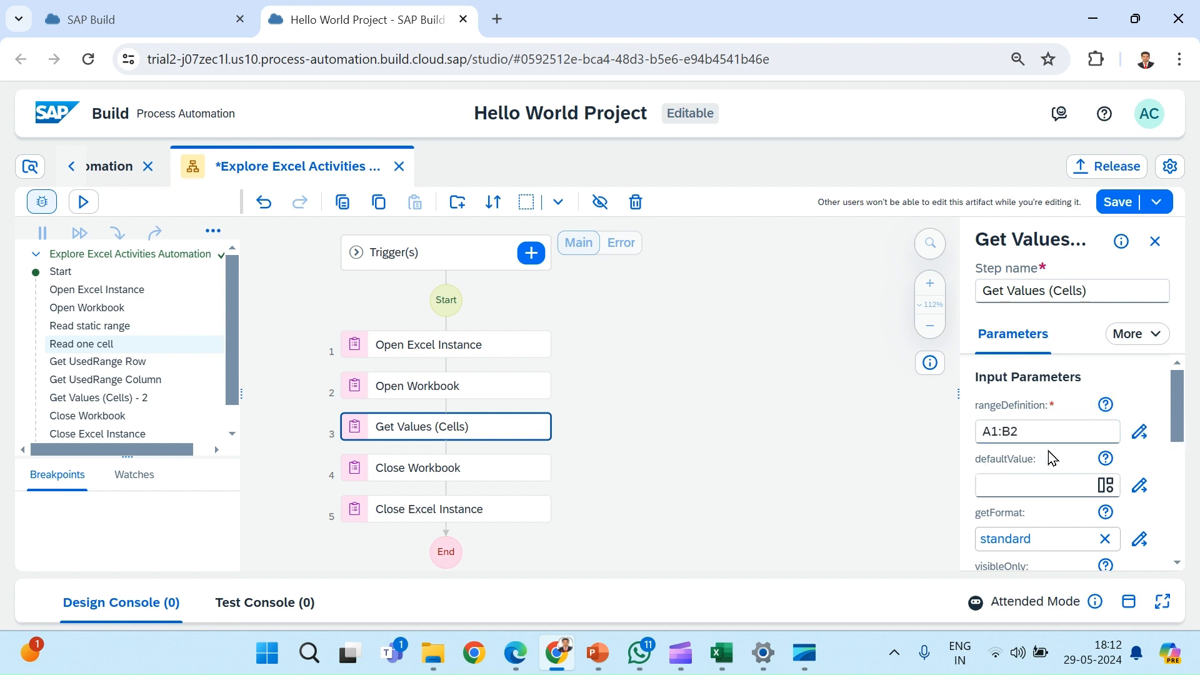
click(1107, 407)
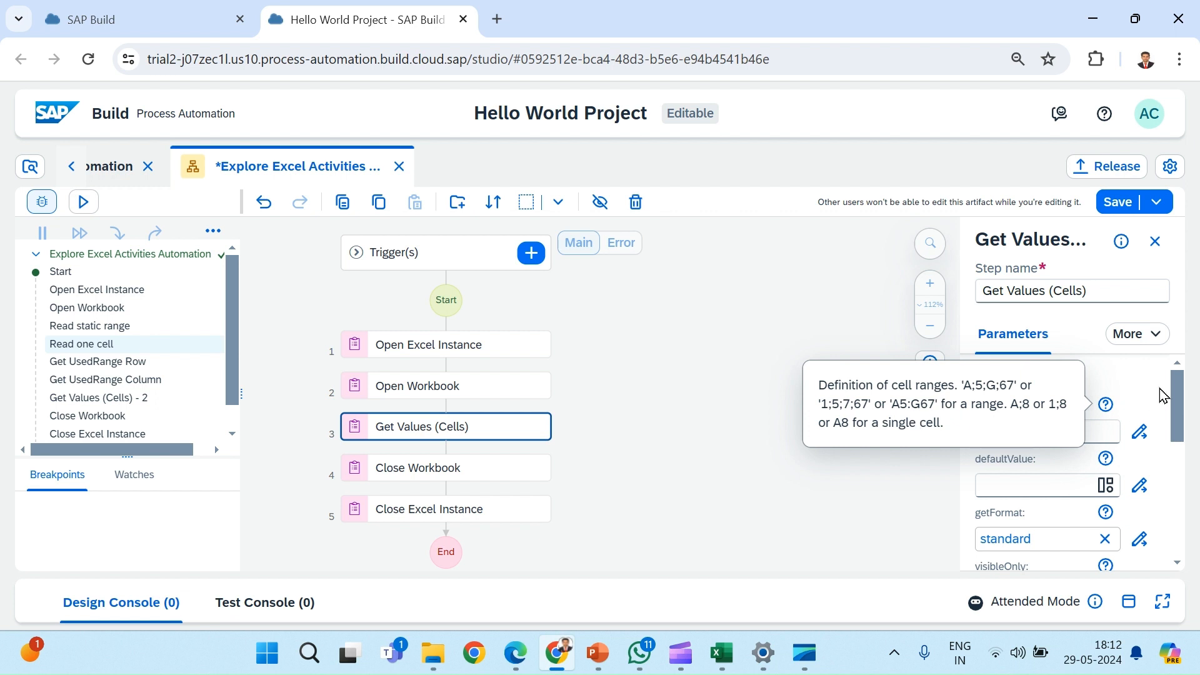
click(1135, 377)
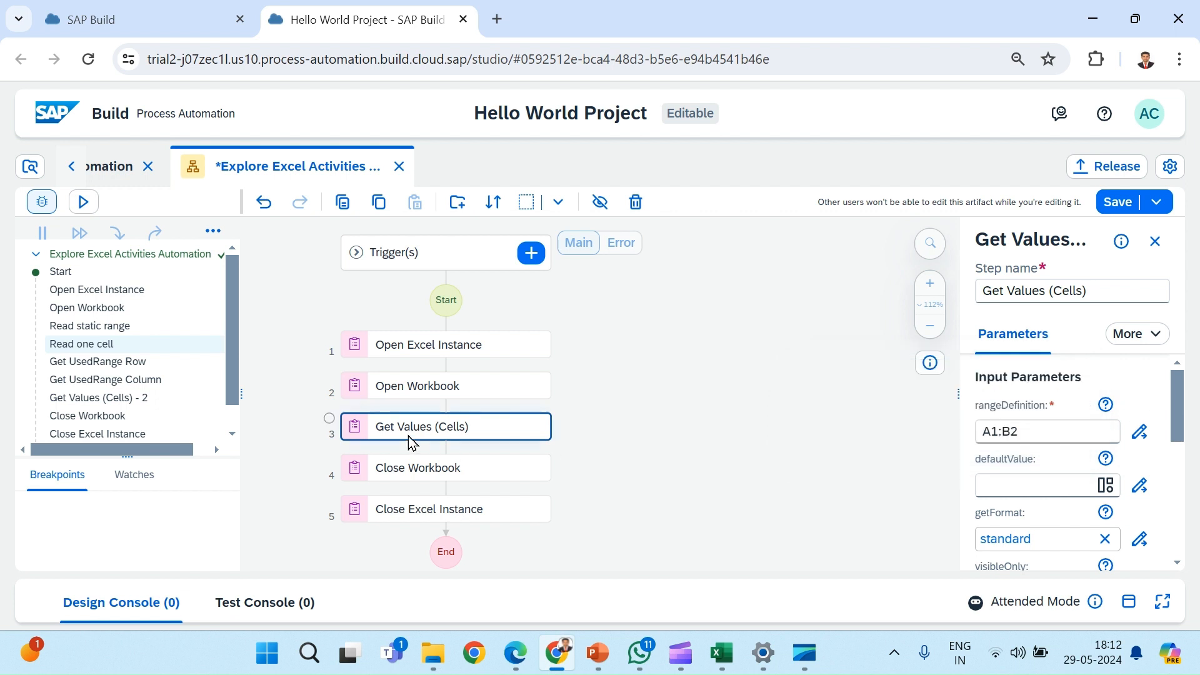
Step: Rename the Get Values (Cells) step as "read static range"
click(1099, 292)
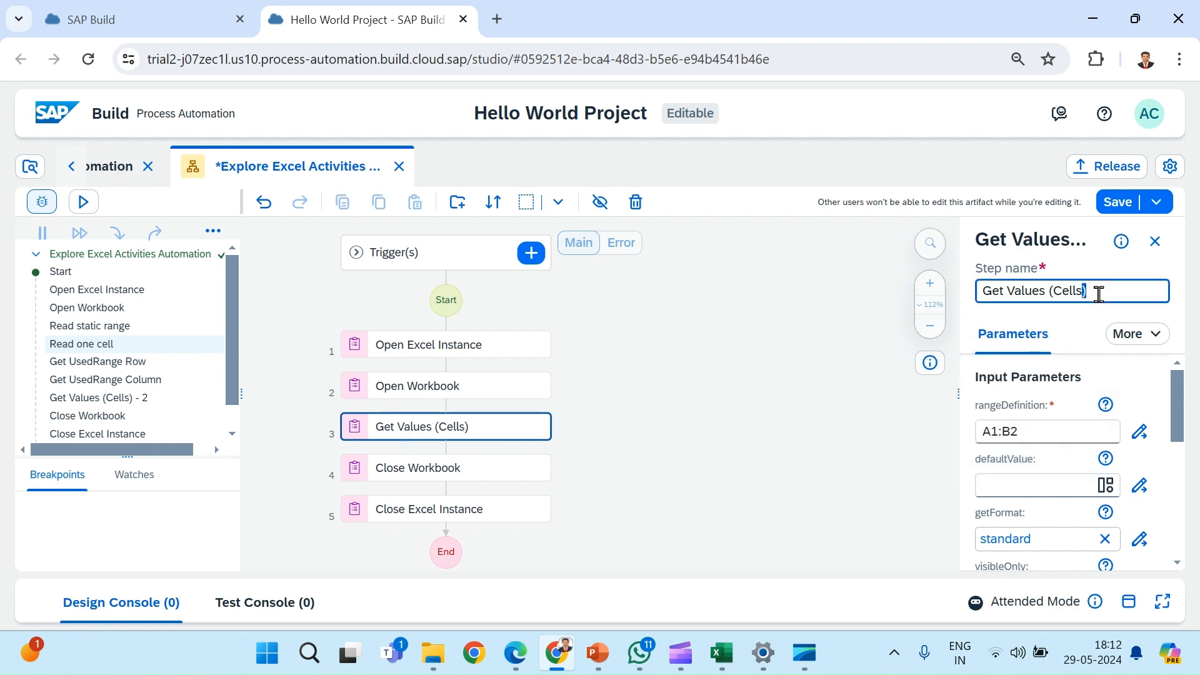
key(BackSpace)
key(BackSpace)
key(BackSpace)
key(BackSpace)
key(BackSpace)
key(BackSpace)
key(BackSpace)
key(BackSpace)
key(BackSpace)
key(BackSpace)
key(BackSpace)
key(BackSpace)
key(BackSpace)
key(BackSpace)
key(BackSpace)
key(BackSpace)
key(BackSpace)
key(BackSpace)
text(read static range)
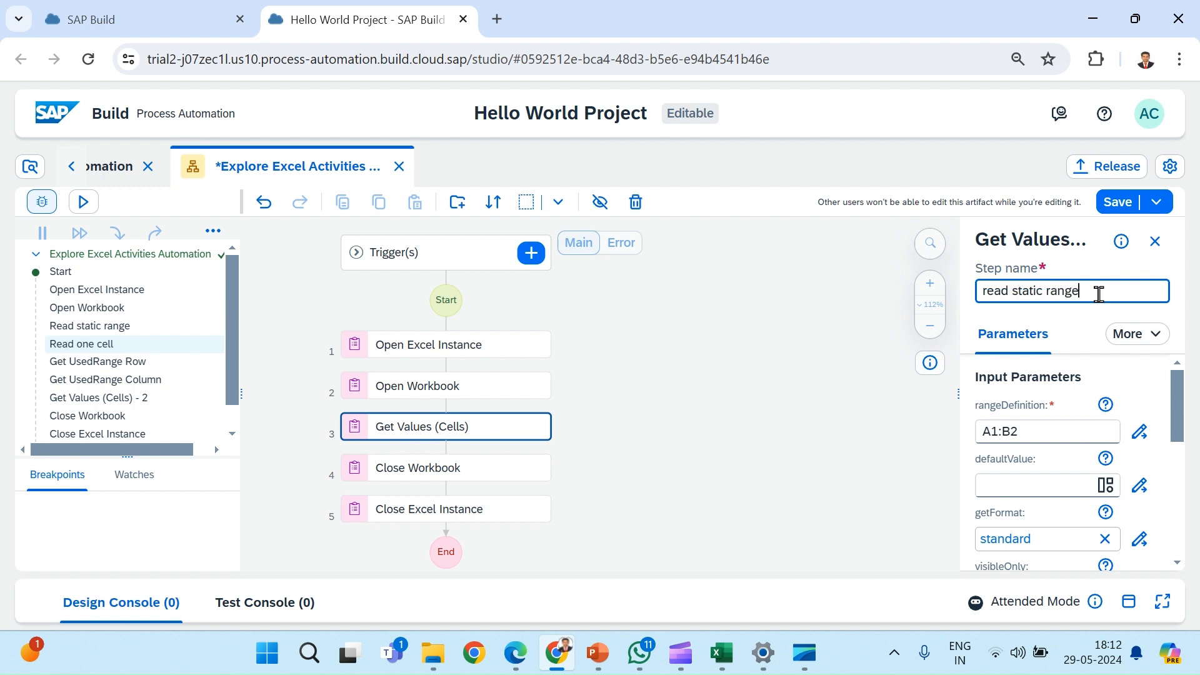
click(649, 513)
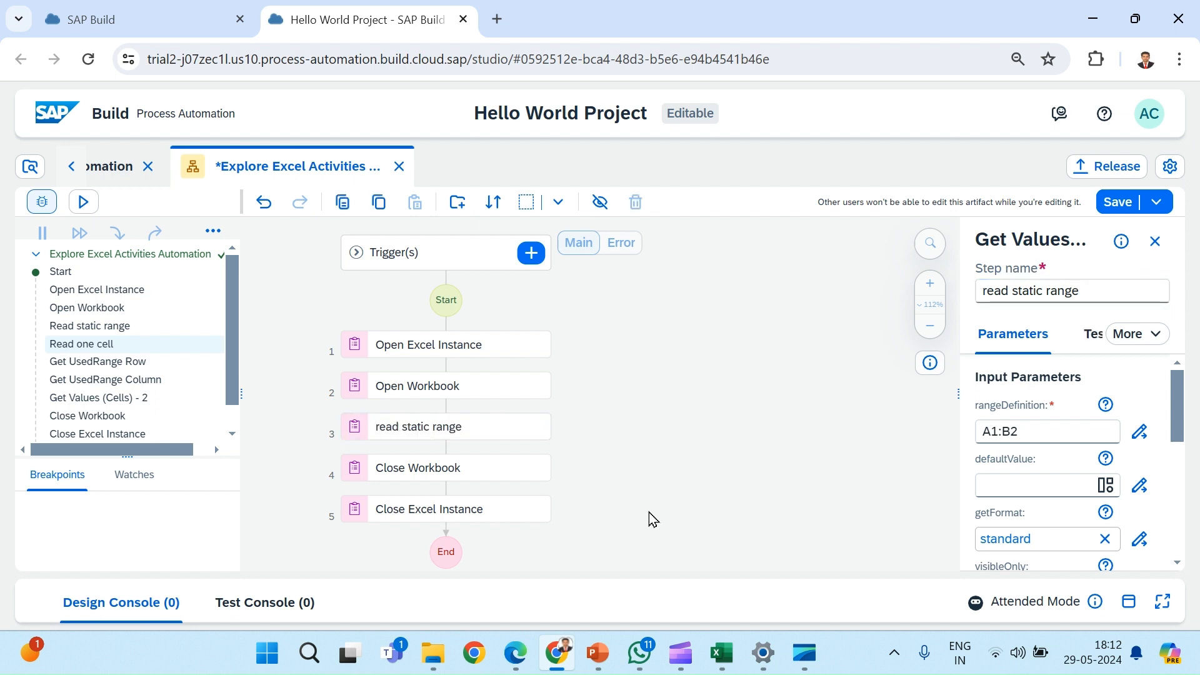
Step: Duplicate the read static range step and set the copy's rangeDefinition to "A1", checking and saving the expression
click(535, 435)
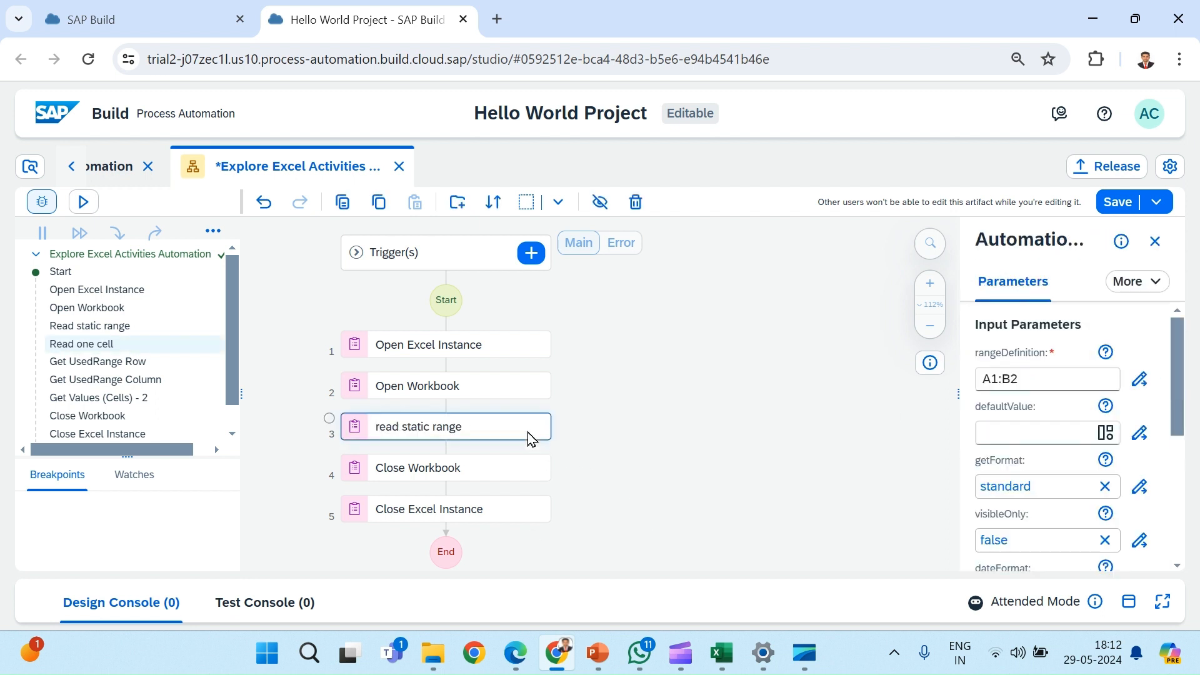
click(376, 213)
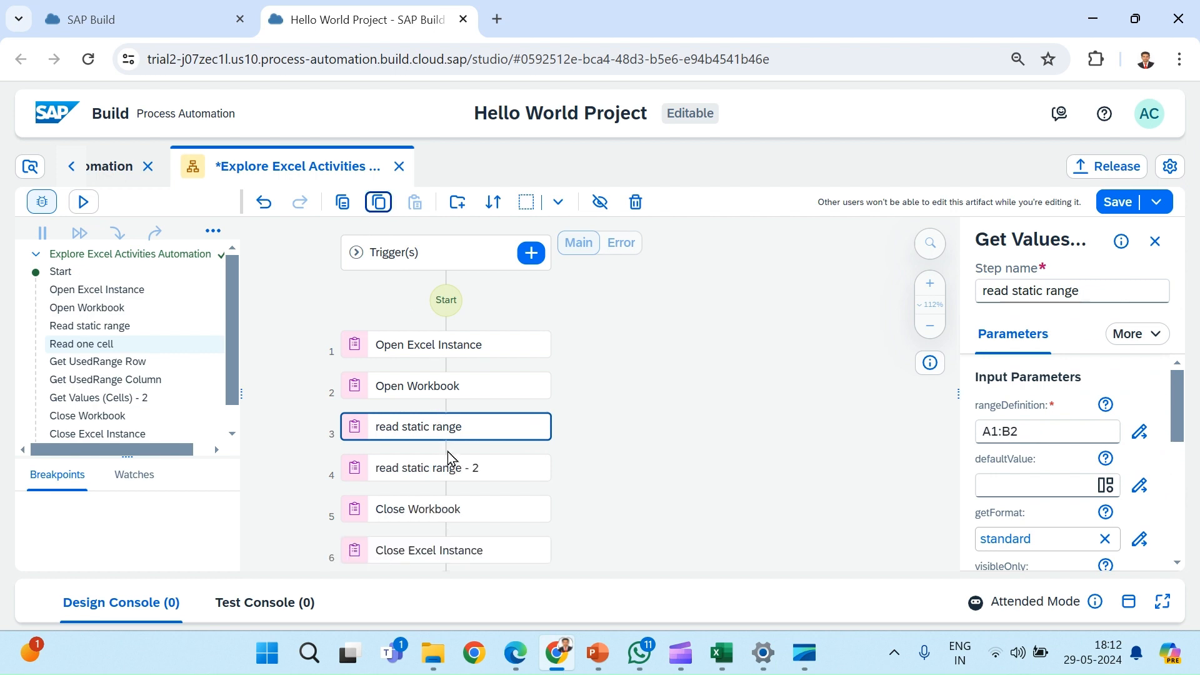
click(458, 474)
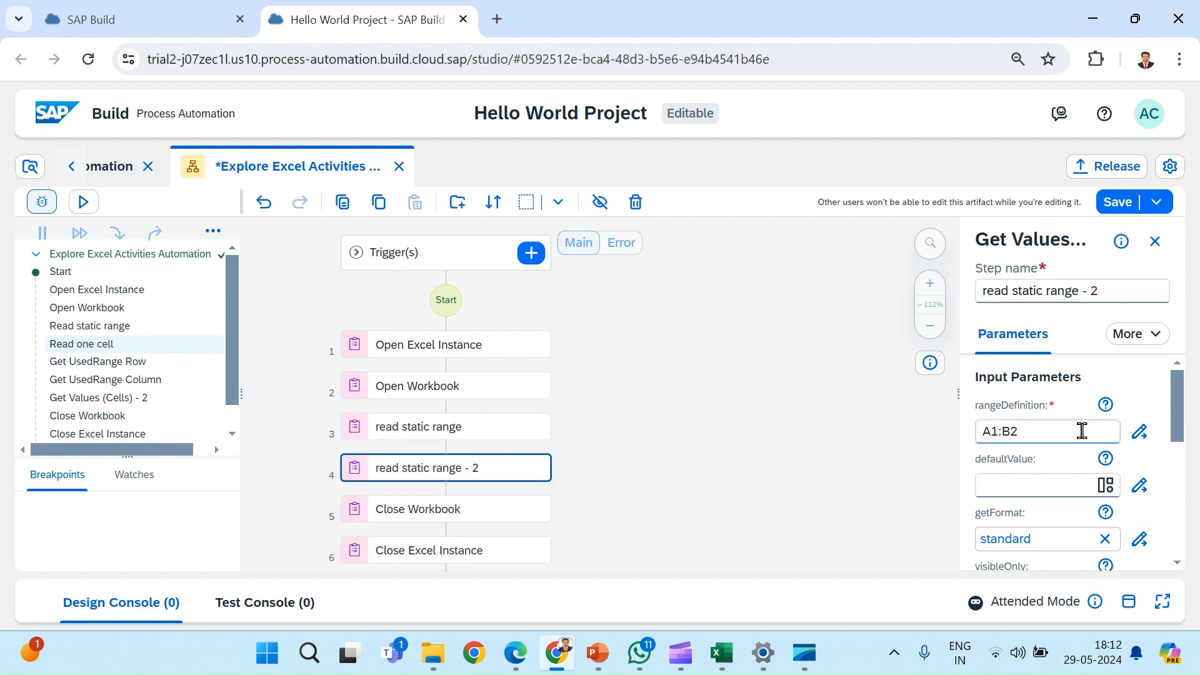
click(1151, 436)
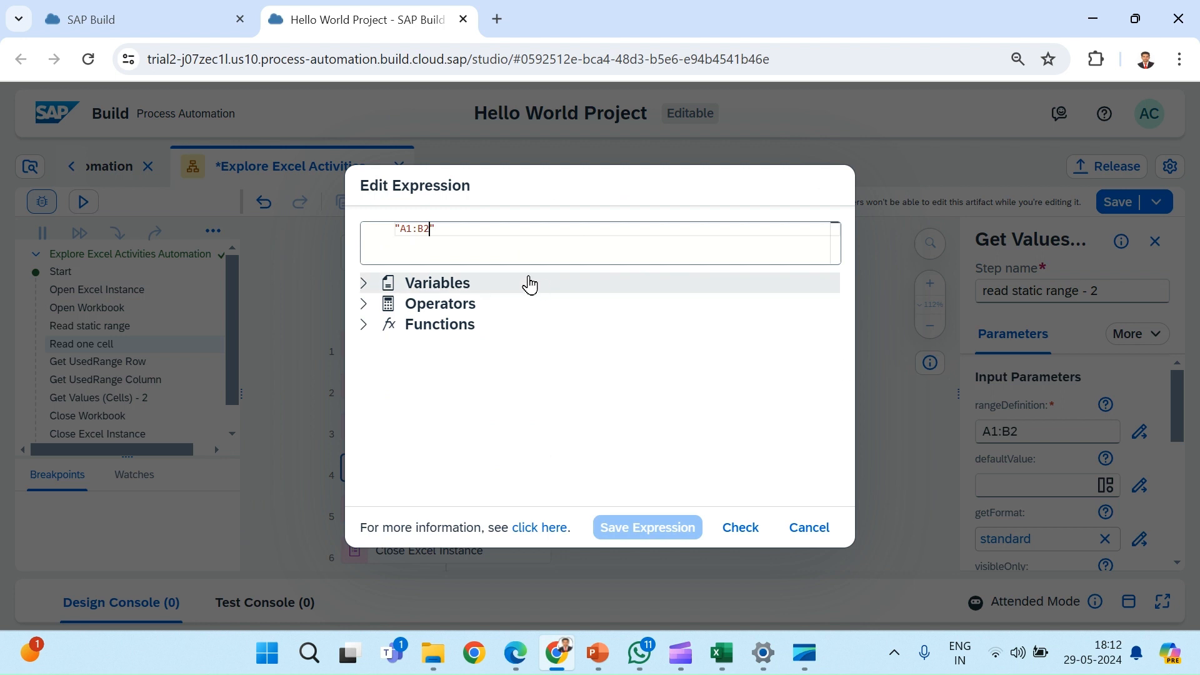
key(BackSpace)
key(BackSpace)
key(BackSpace)
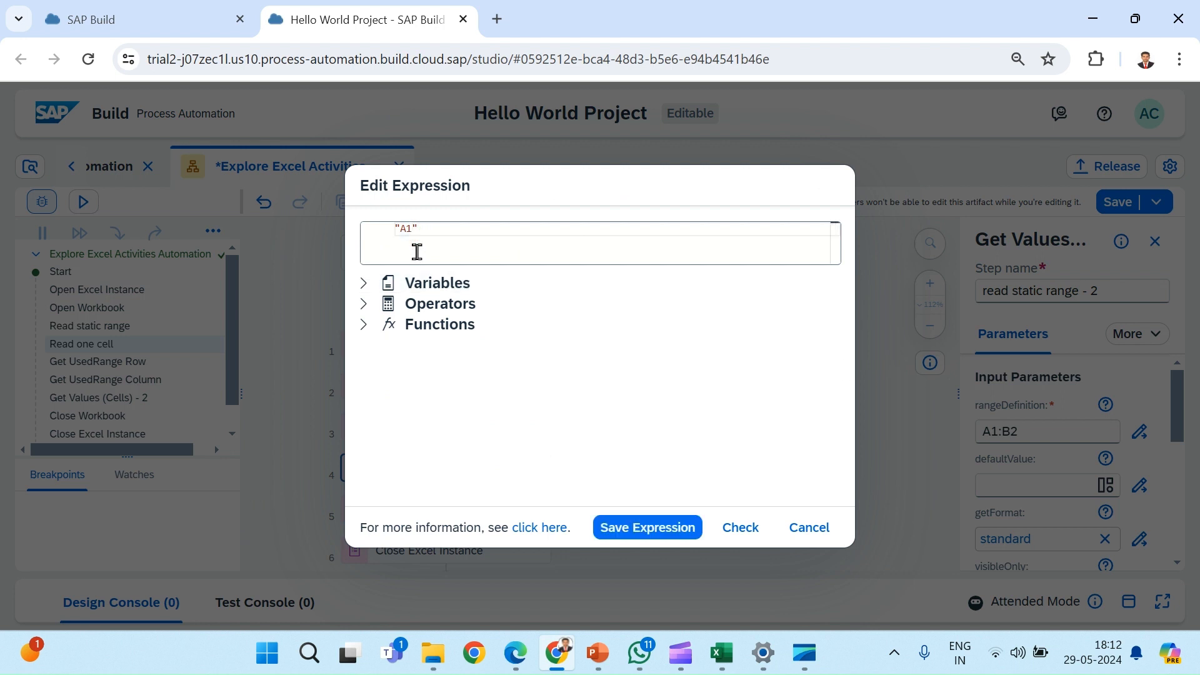
click(743, 527)
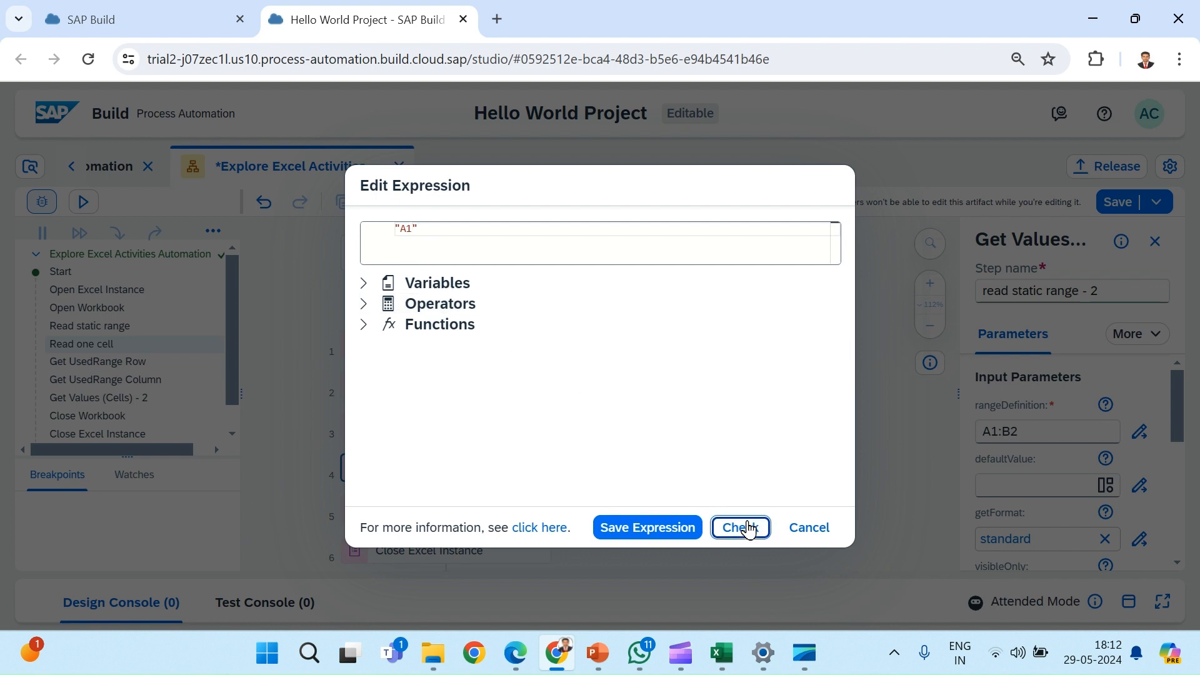
click(637, 530)
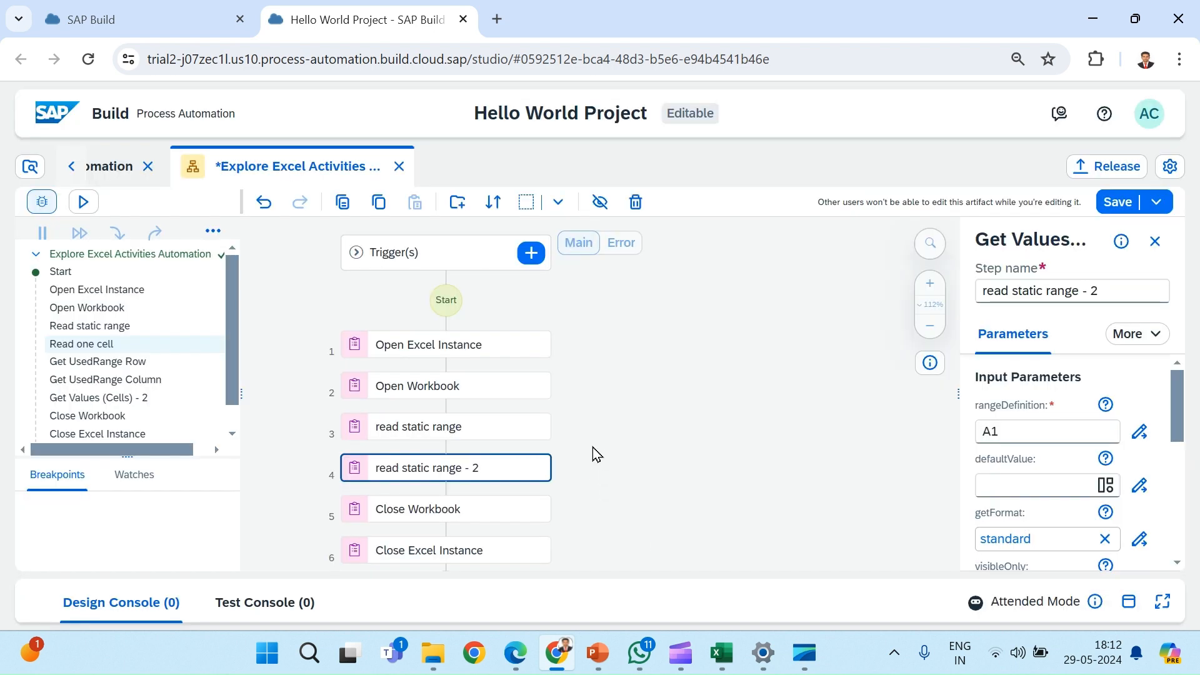
Step: Review the read static range step's parameters and switch to Excel to check cells A1 and B2 in the employees workbook
scroll(593, 447, down, 2)
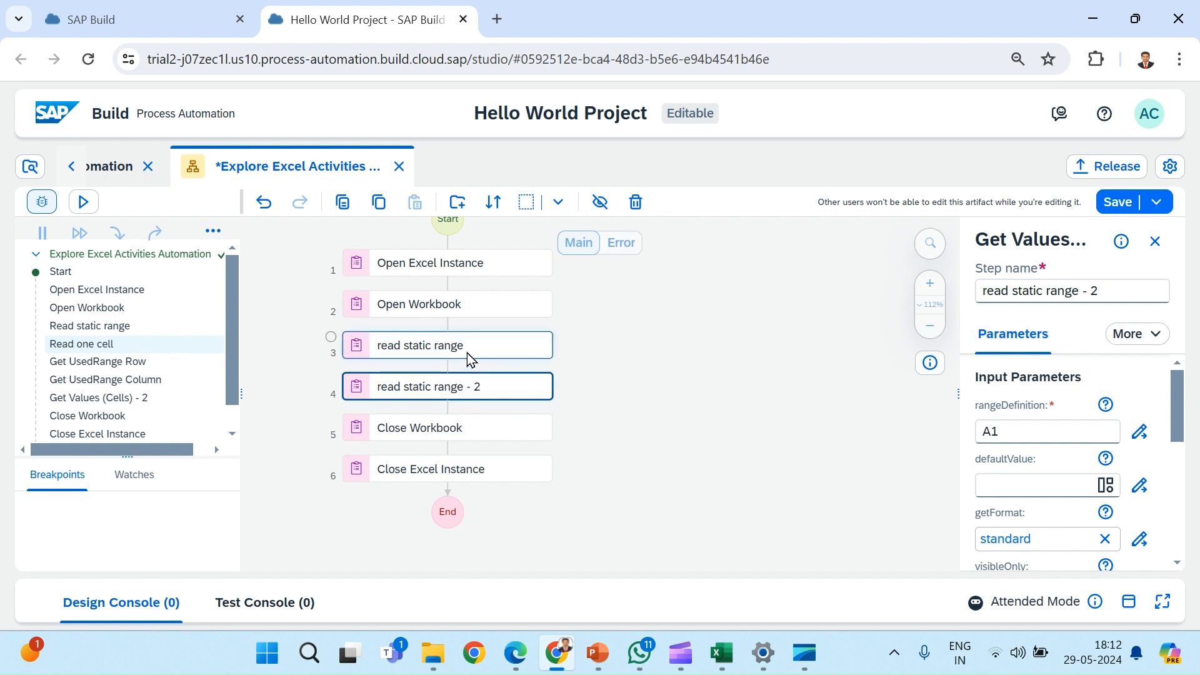
click(467, 353)
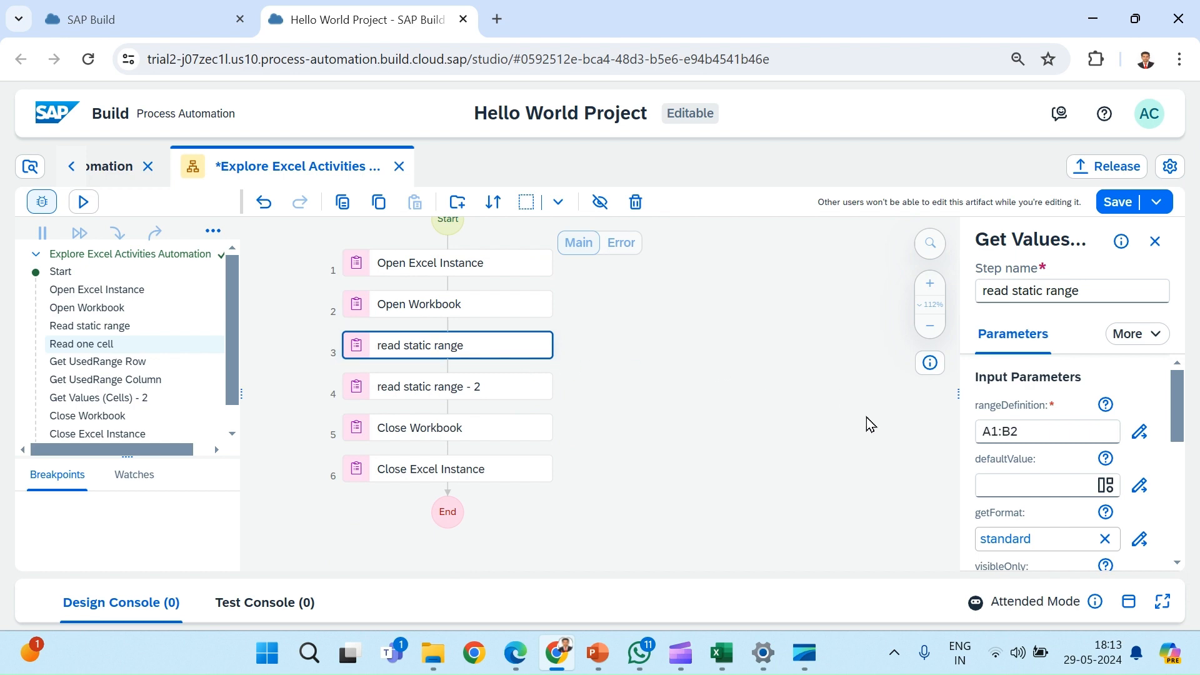
click(722, 653)
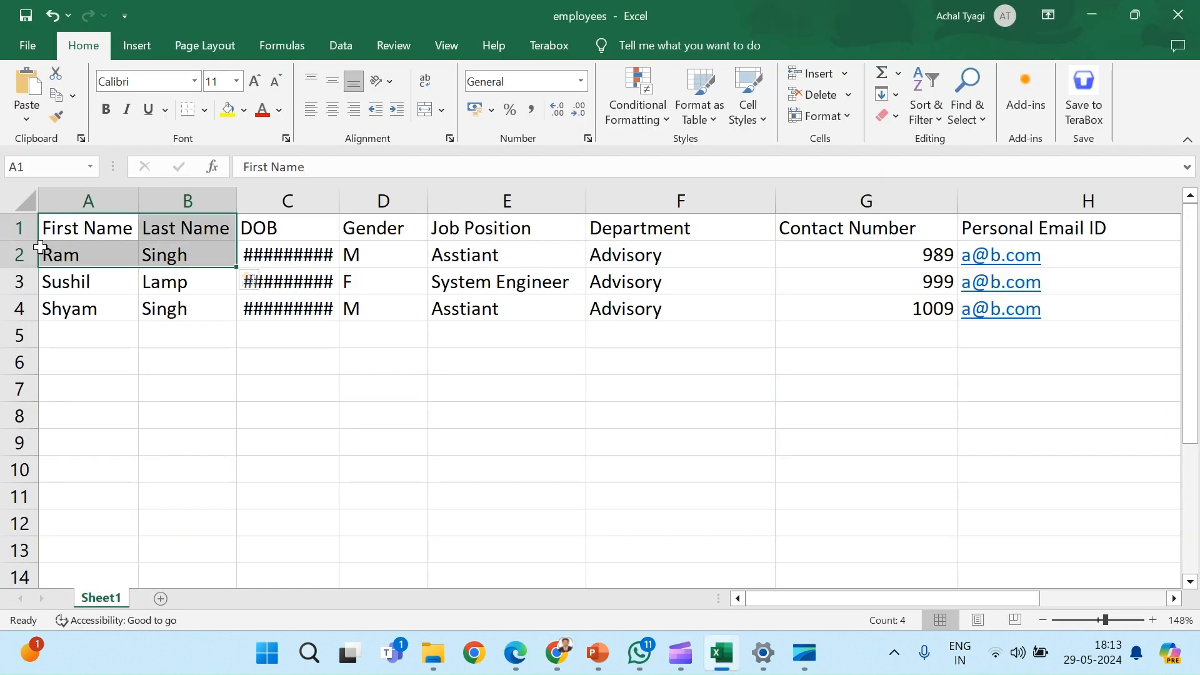
click(51, 229)
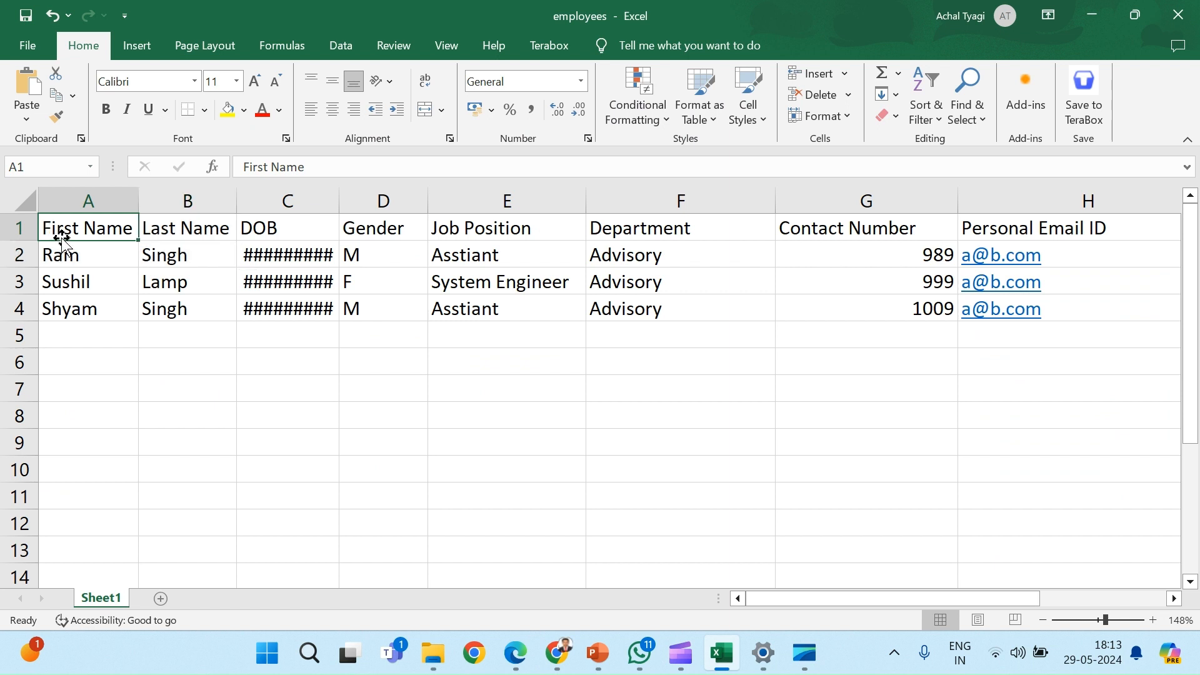
click(211, 245)
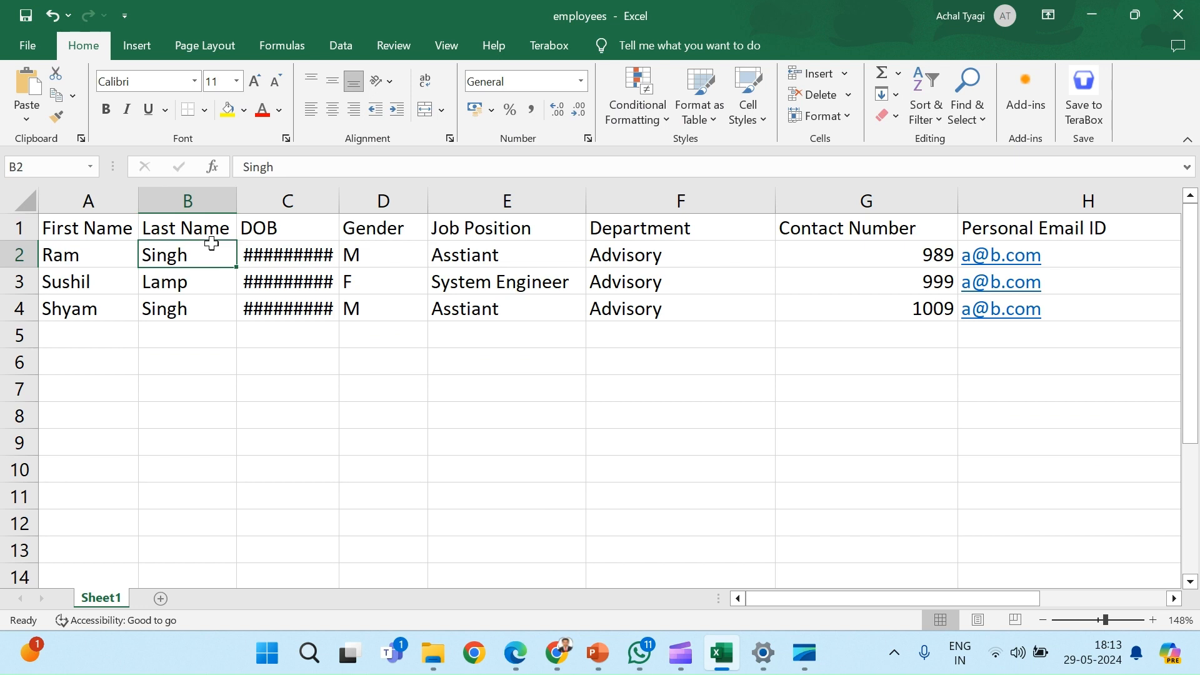
Step: Switch back to SAP Build and rename the duplicated step "read static range - 2" as "read single cell"
key(alt+Tab)
click(536, 388)
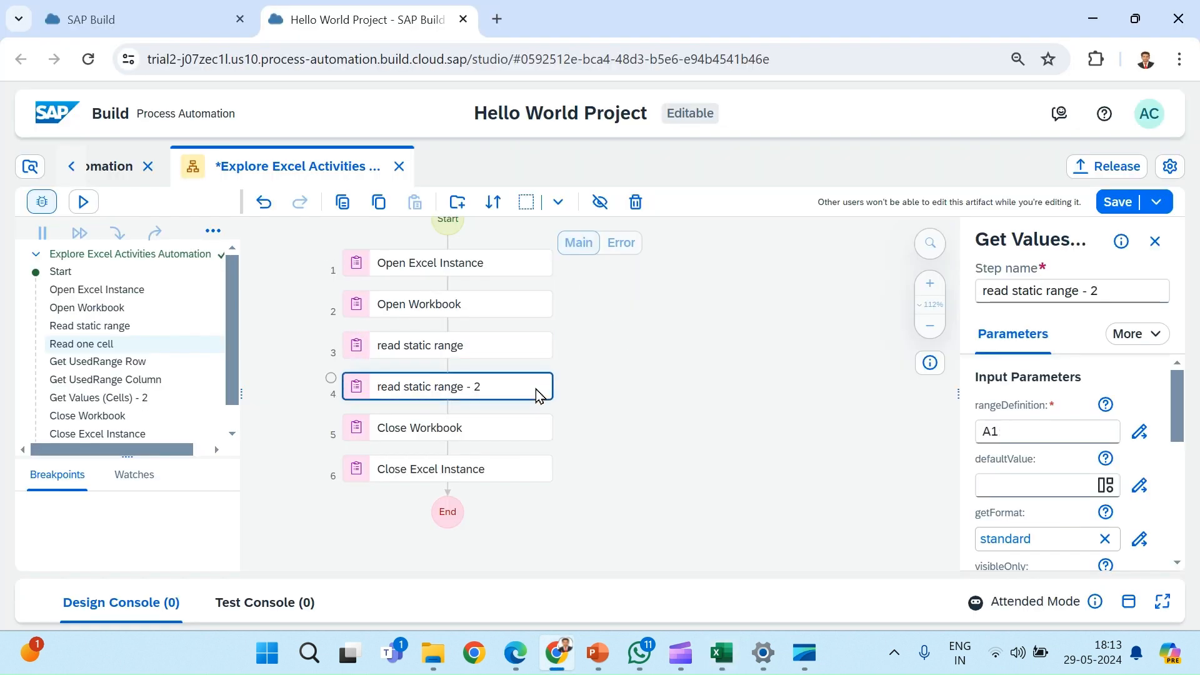
click(1148, 298)
key(BackSpace)
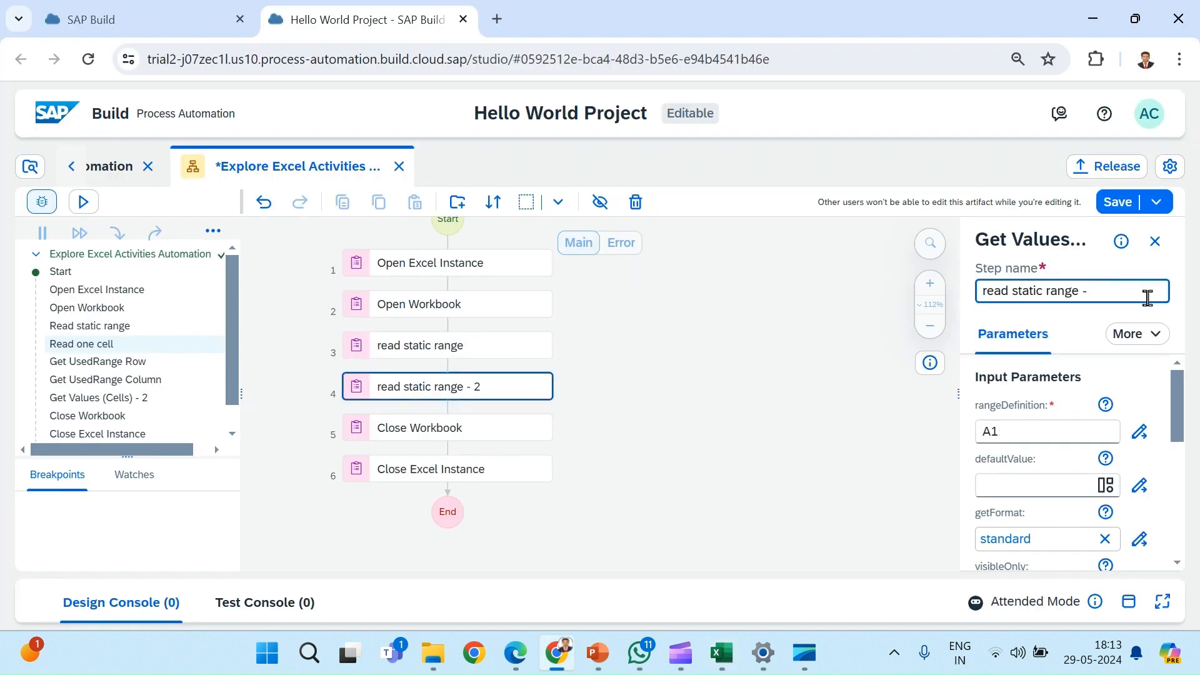
key(BackSpace)
key(BackSpace)
key(BackSpace)
key(BackSpace)
key(BackSpace)
key(BackSpace)
key(BackSpace)
key(BackSpace)
key(BackSpace)
key(BackSpace)
key(BackSpace)
key(BackSpace)
text(single se)
key(BackSpace)
key(BackSpace)
text(cell)
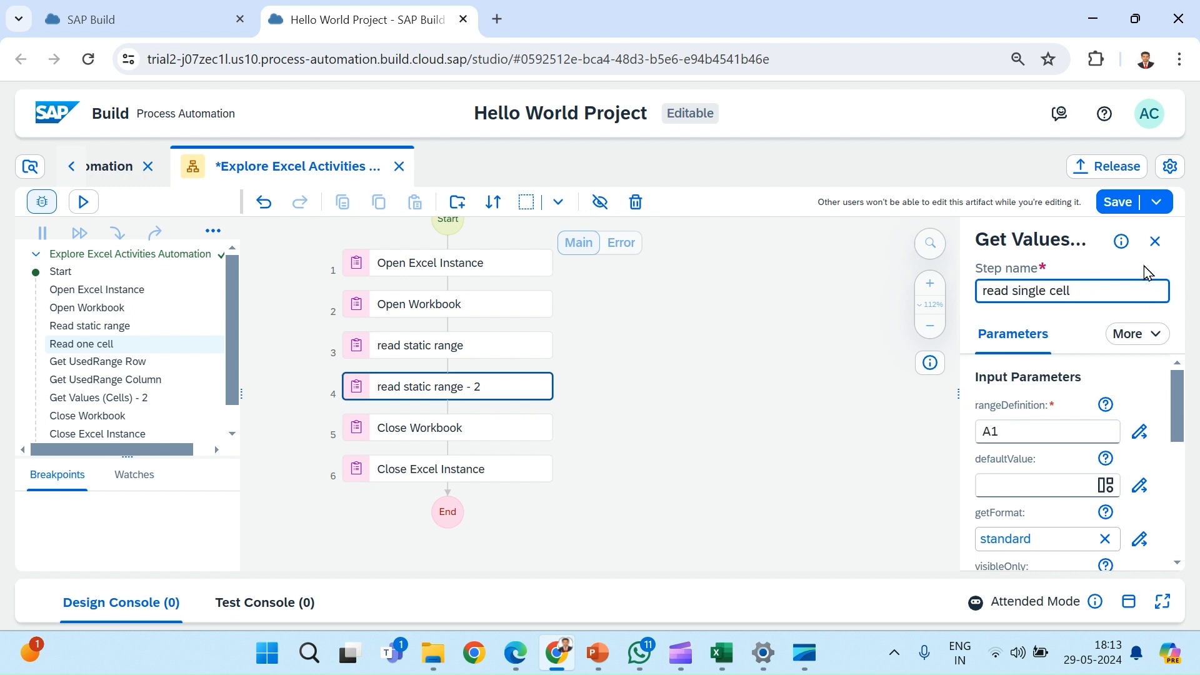
Step: Save the Explore Excel Activities automation and run a test of it, collapsing the console during the run
click(1116, 205)
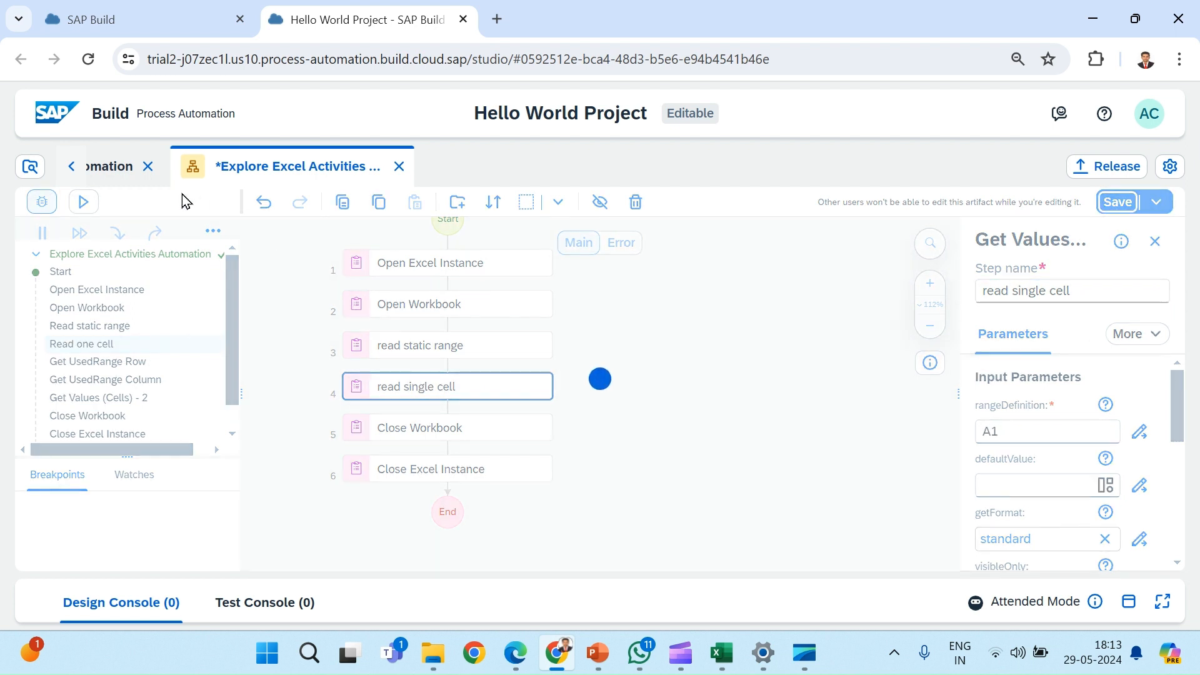
click(82, 203)
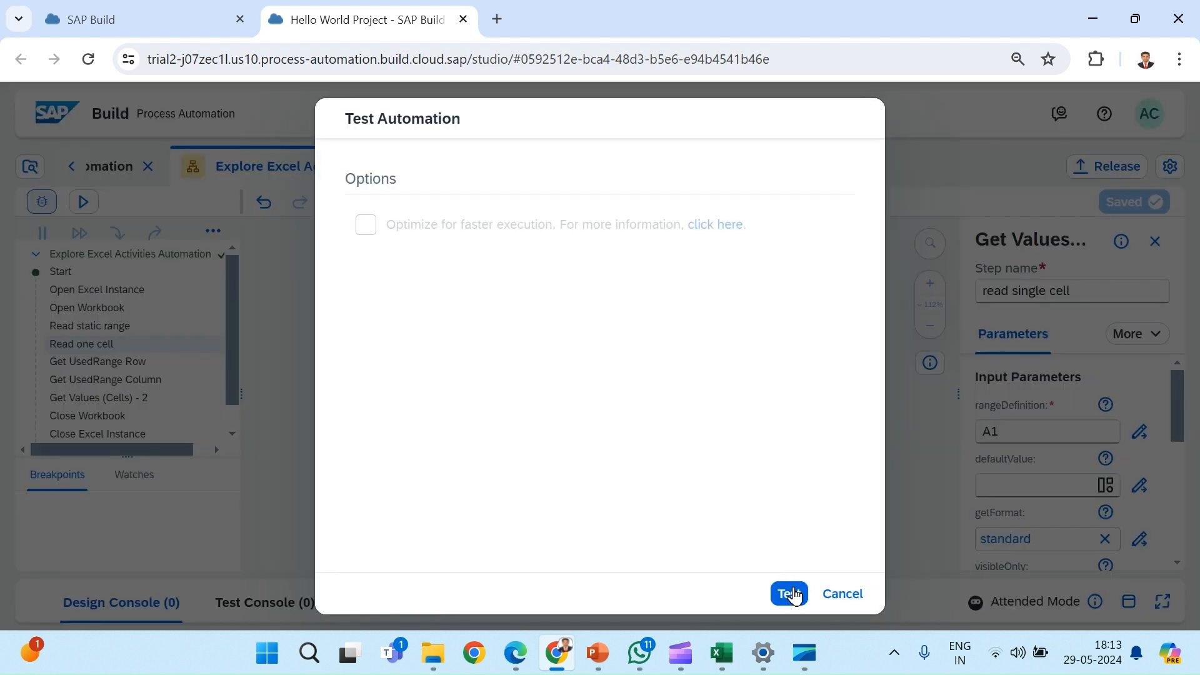
click(793, 593)
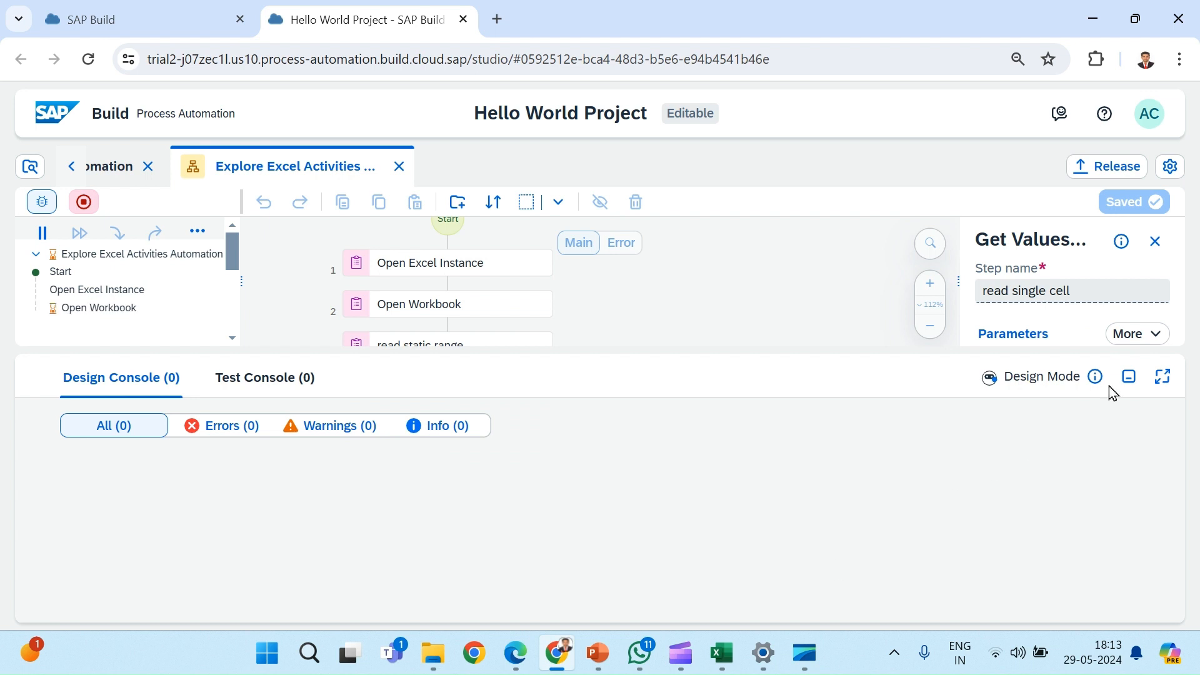
click(1130, 377)
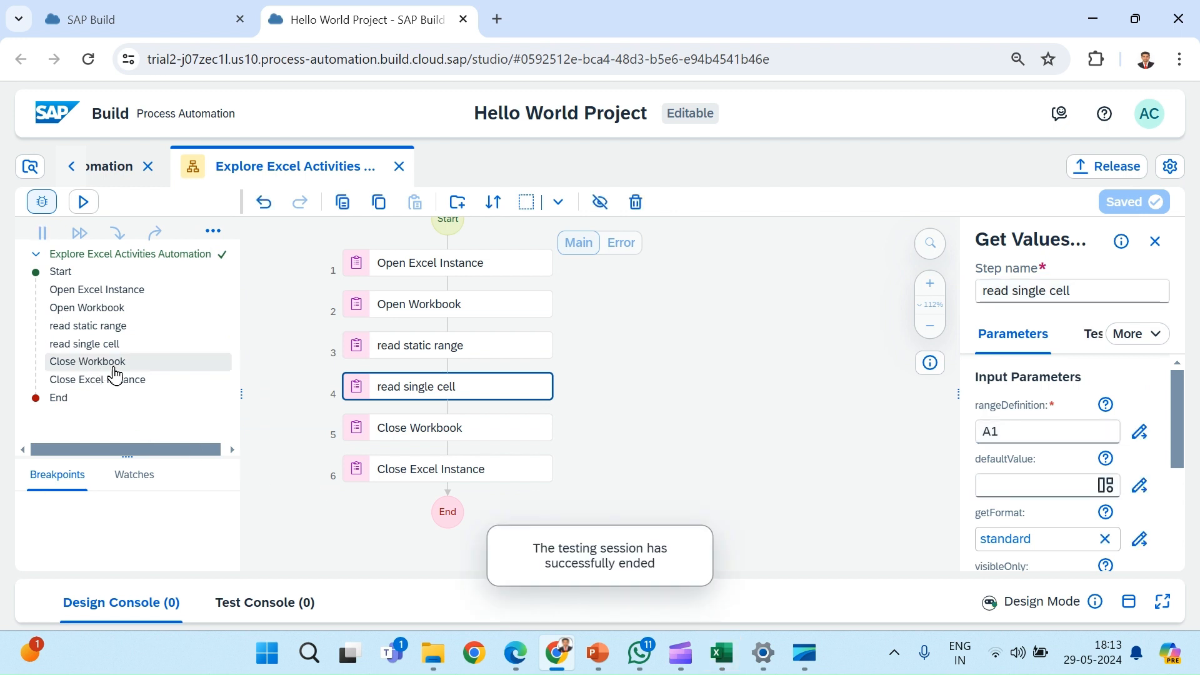
Step: Inspect the read static range step's test results, expanding returnedValues and both of its nested lists
mouse_move(125, 387)
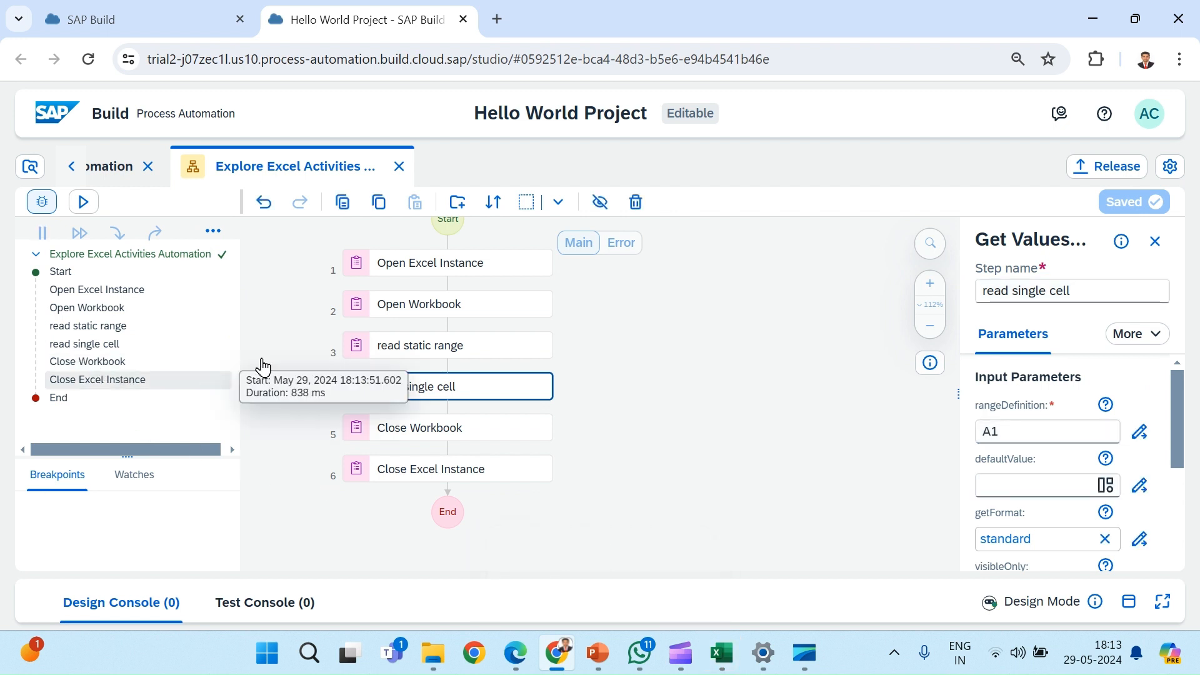
mouse_move(117, 349)
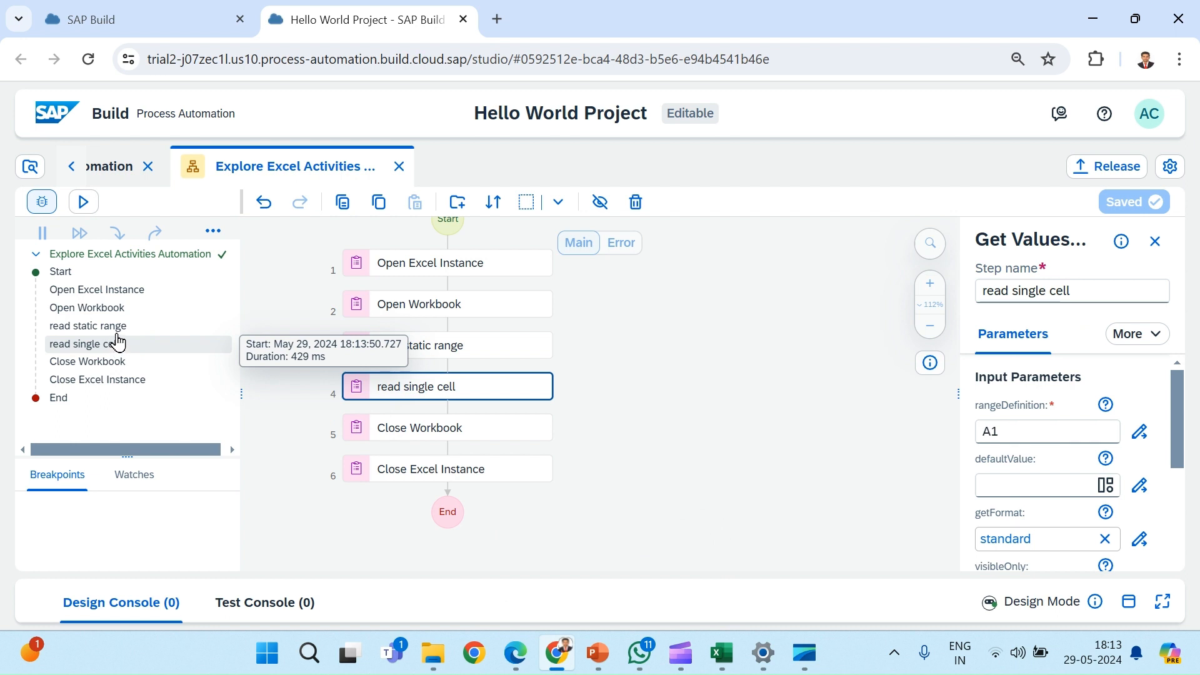
click(84, 332)
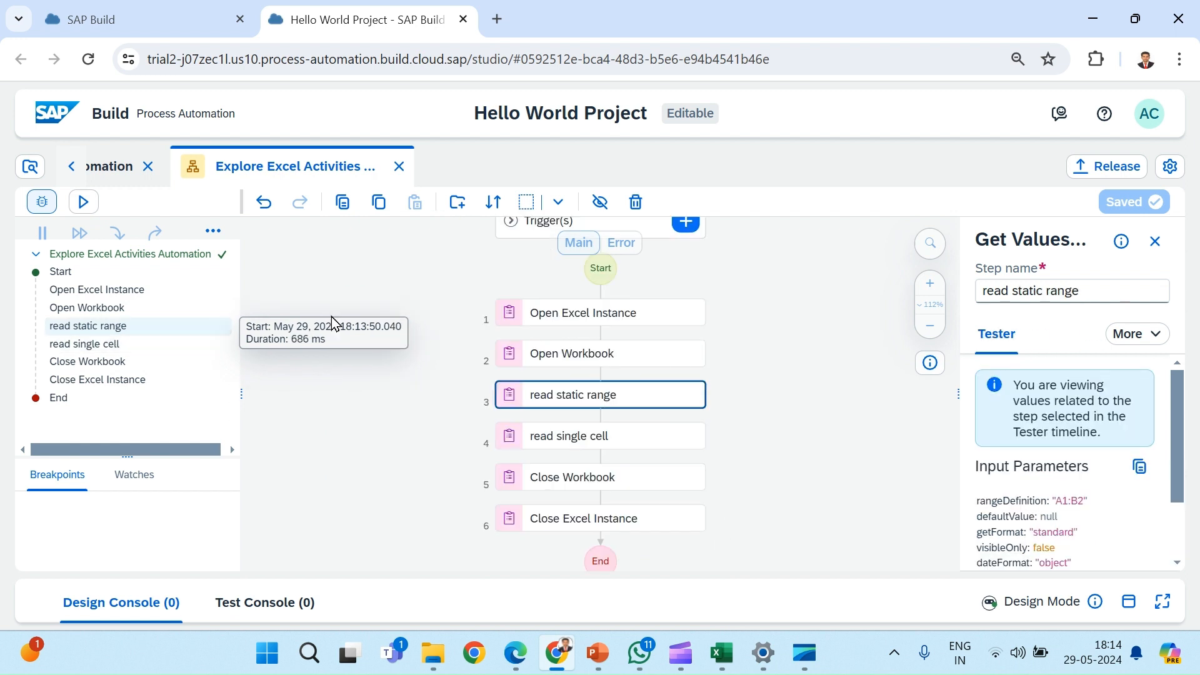
scroll(1053, 508, down, 2)
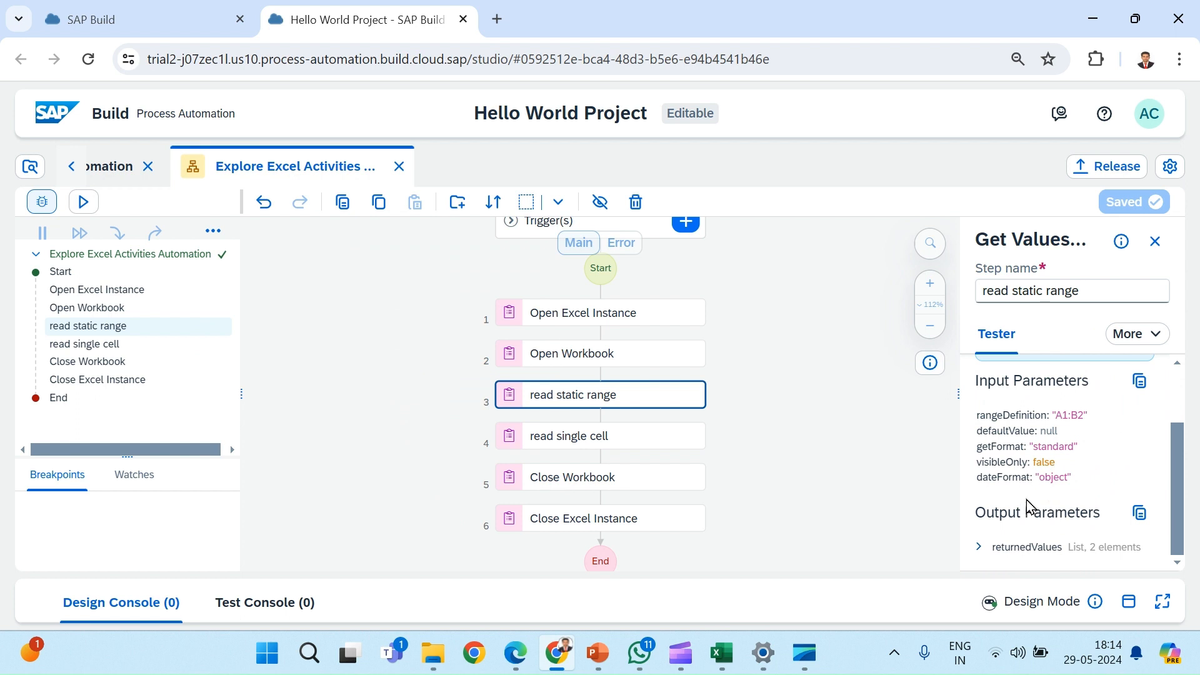
click(981, 549)
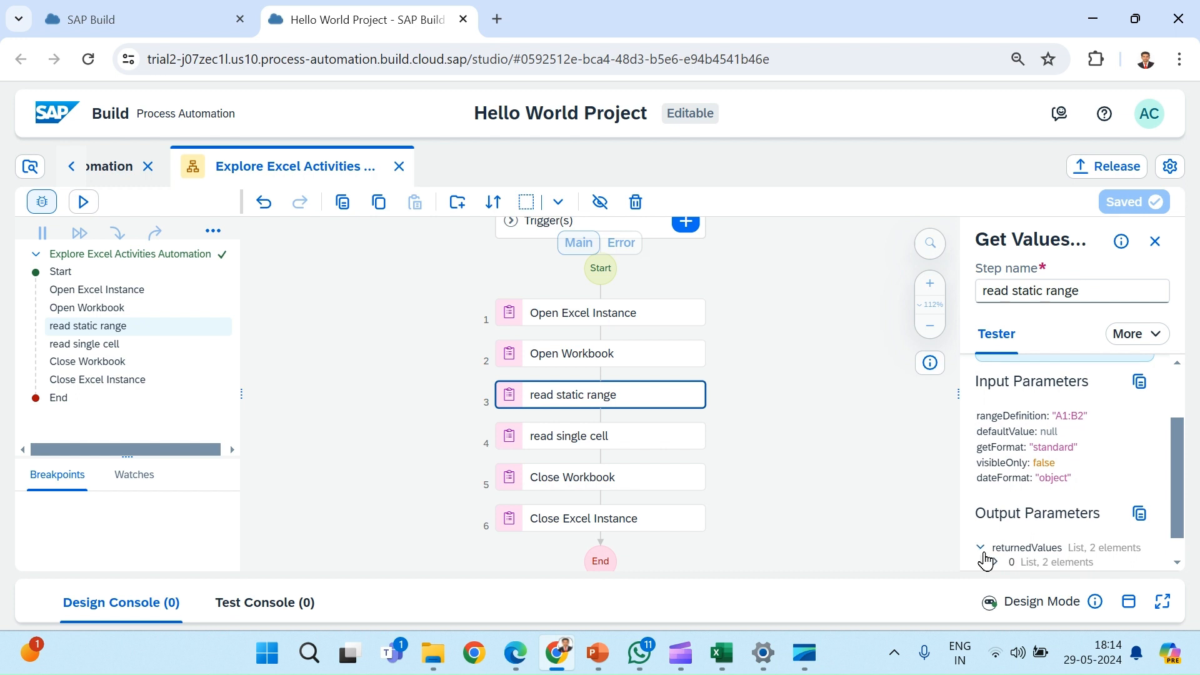
scroll(1015, 451, down, 1)
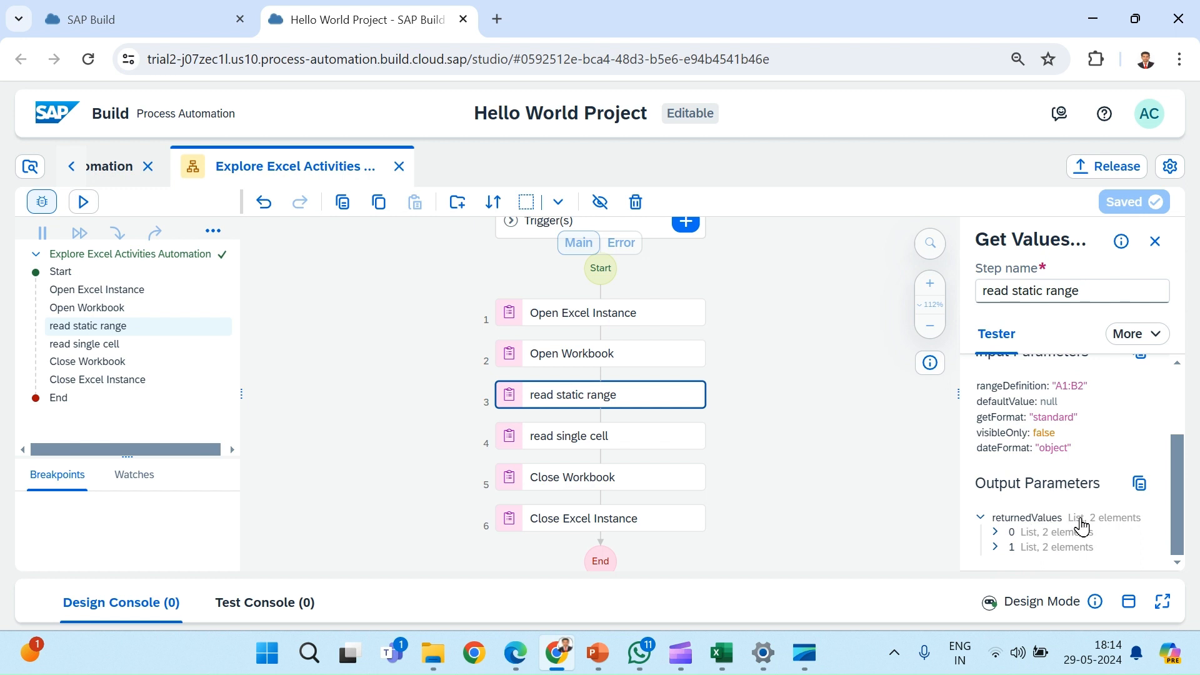
click(1007, 537)
scroll(1088, 537, down, 1)
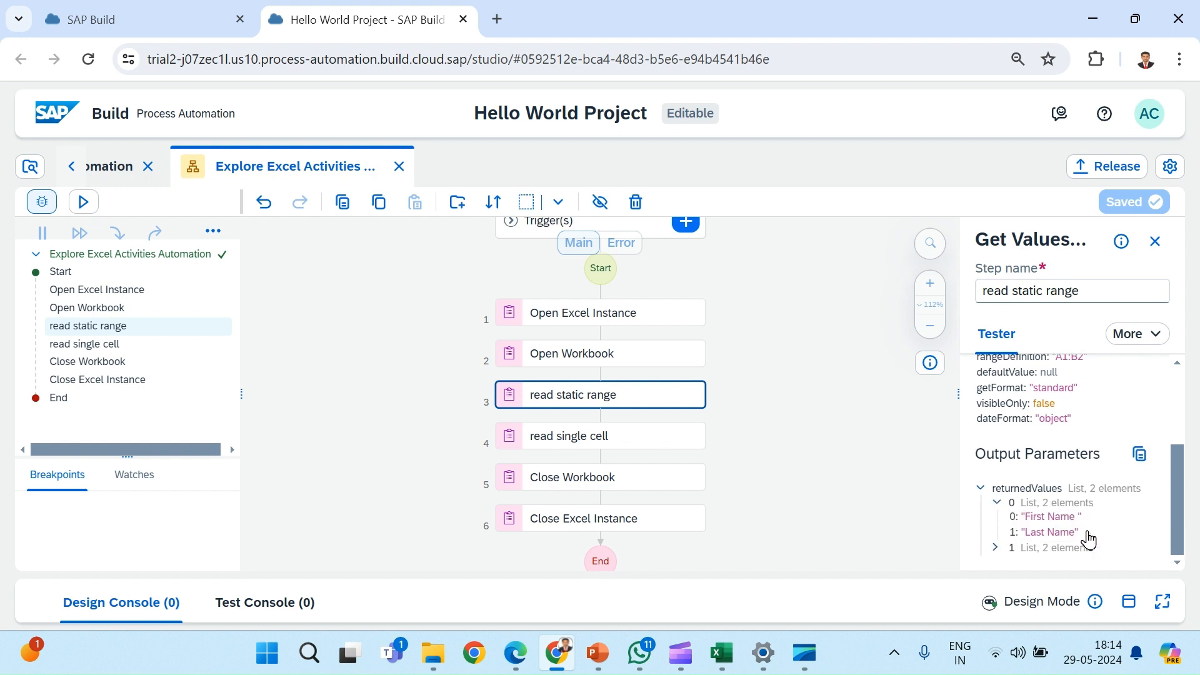
click(996, 547)
scroll(1138, 498, down, 1)
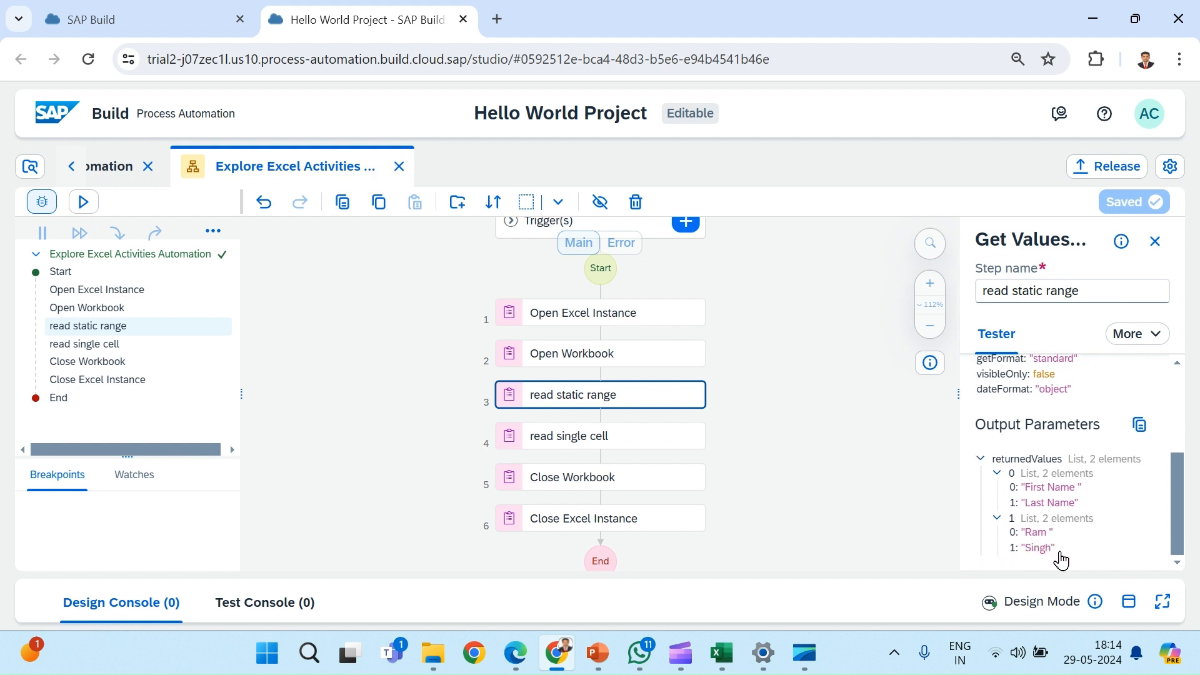
Step: Inspect the read single cell step's test results, comparing its rangeDefinition with the returned value
click(123, 351)
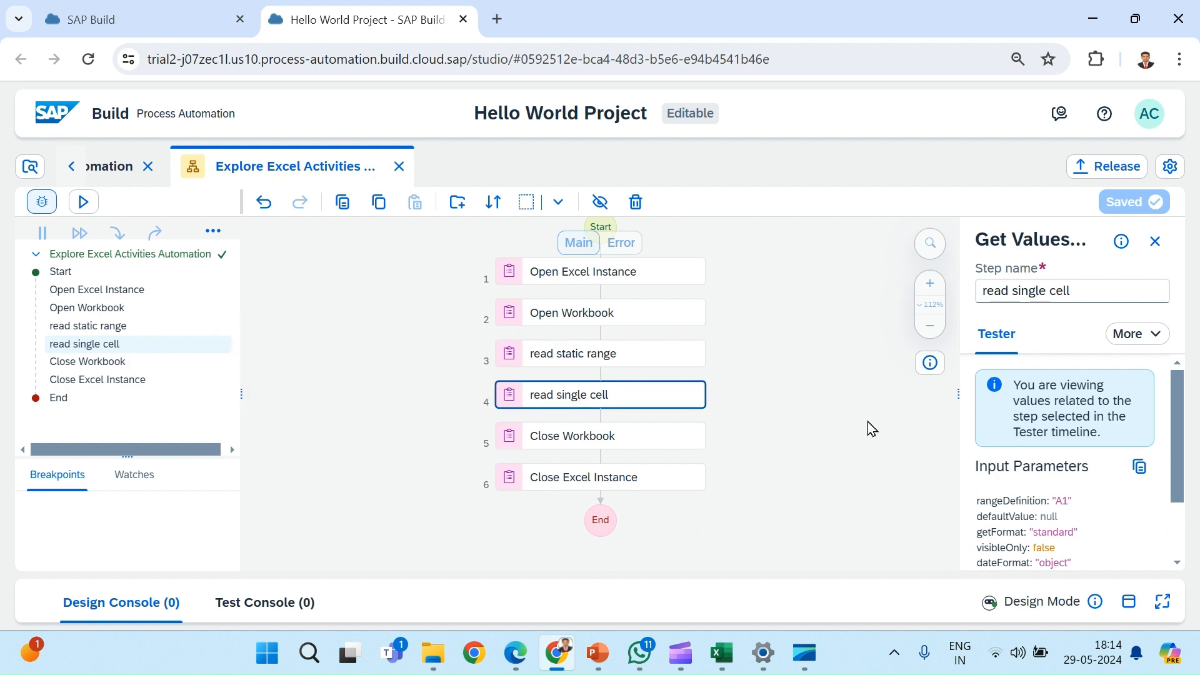
scroll(1050, 495, down, 2)
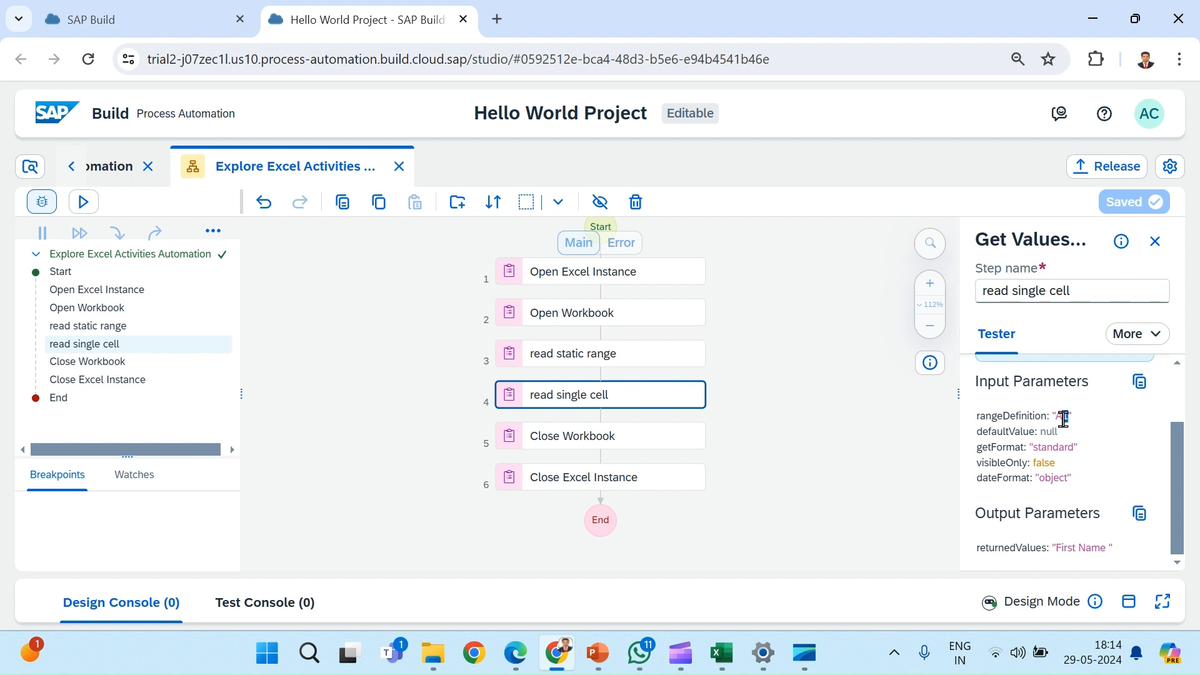
drag(1063, 417, 1069, 417)
double_click(1060, 417)
drag(1108, 547, 1057, 550)
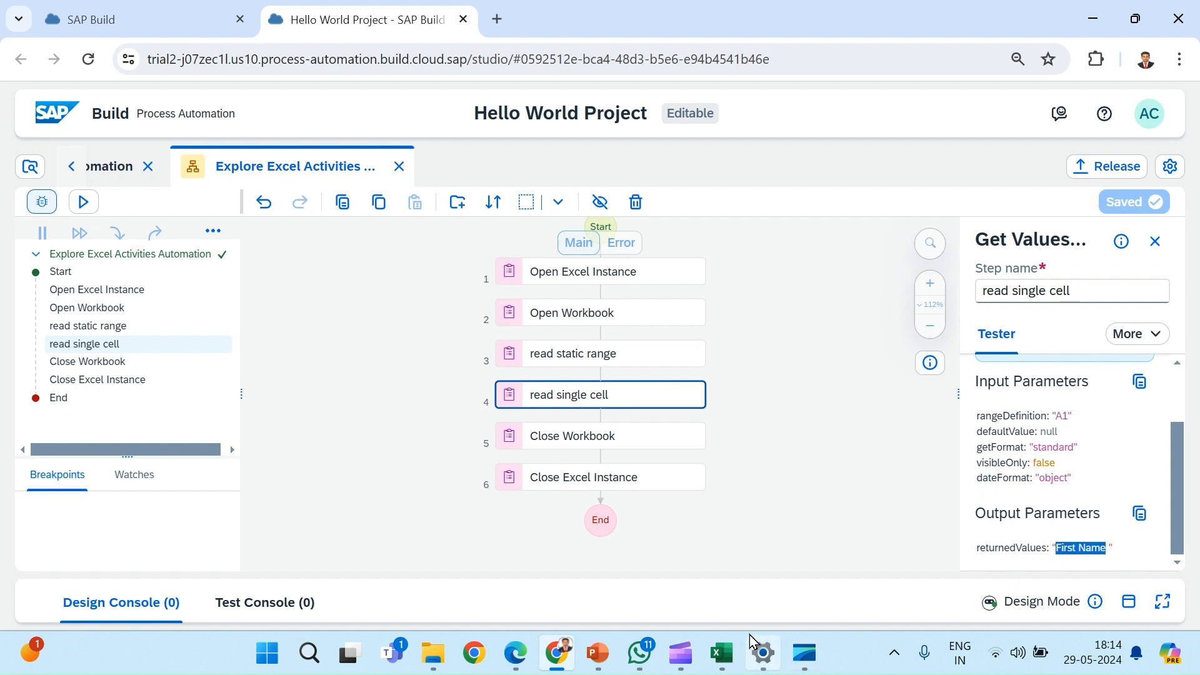
Step: Switch to Excel and check cell A1 of the employees workbook against the returned value
mouse_move(722, 653)
click(739, 587)
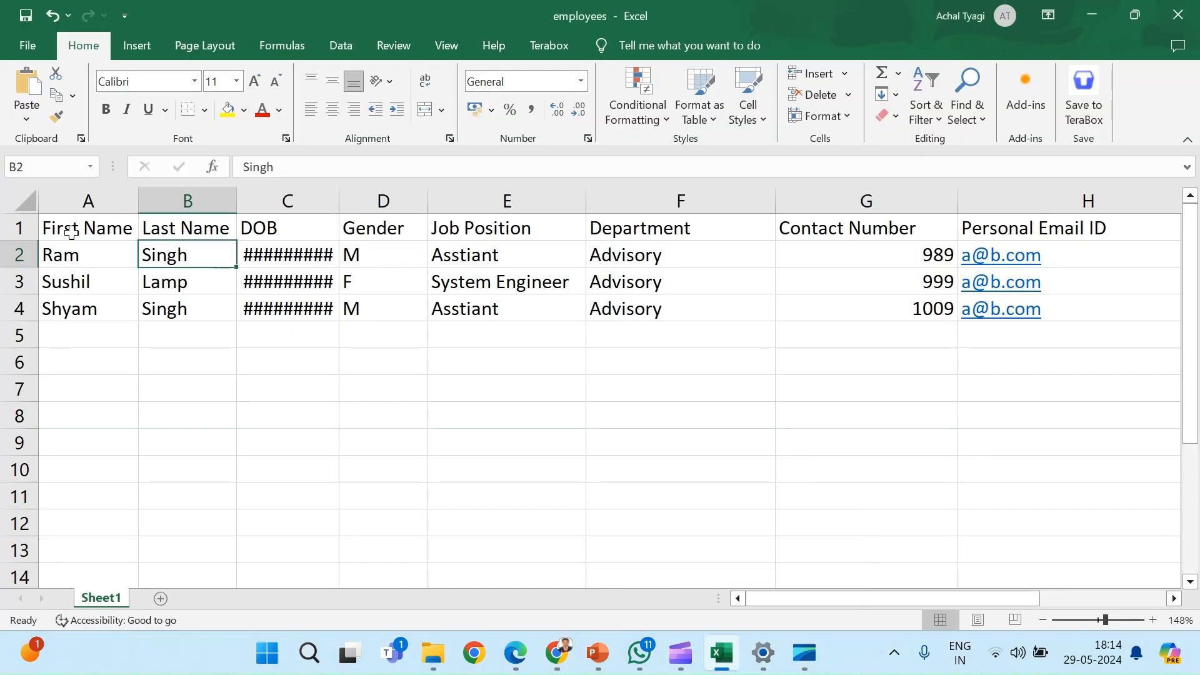
click(70, 229)
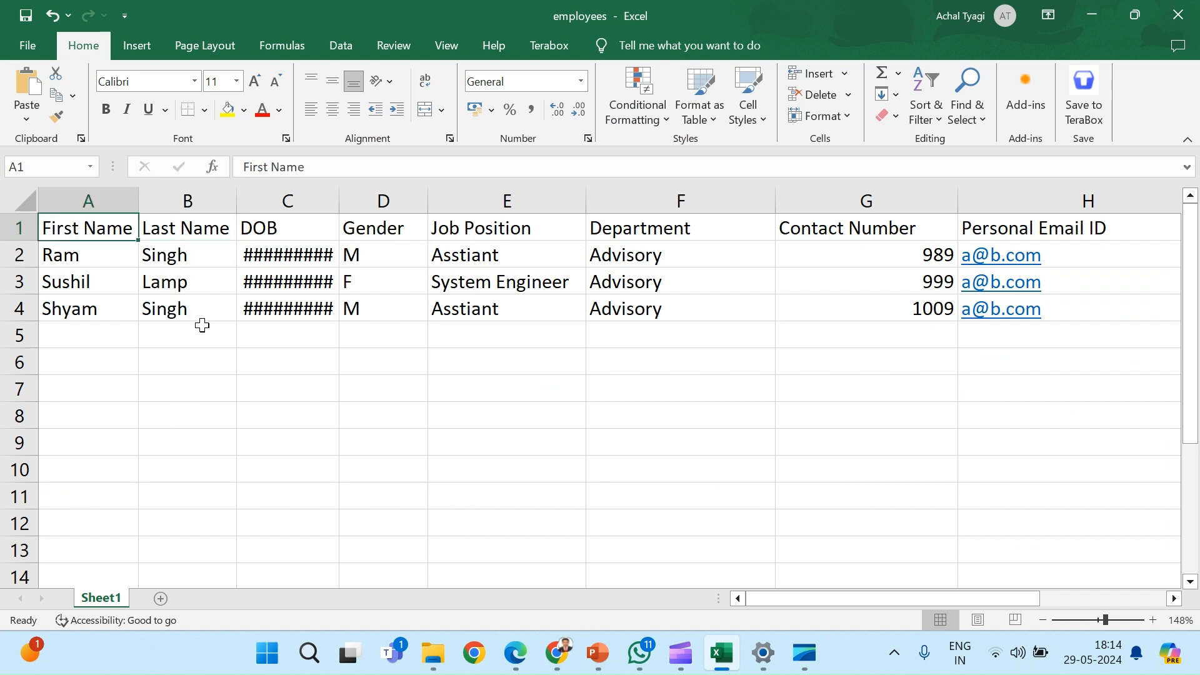
Step: Return to SAP Build and review the parameters of the read static range and read single cell steps
key(alt+Tab)
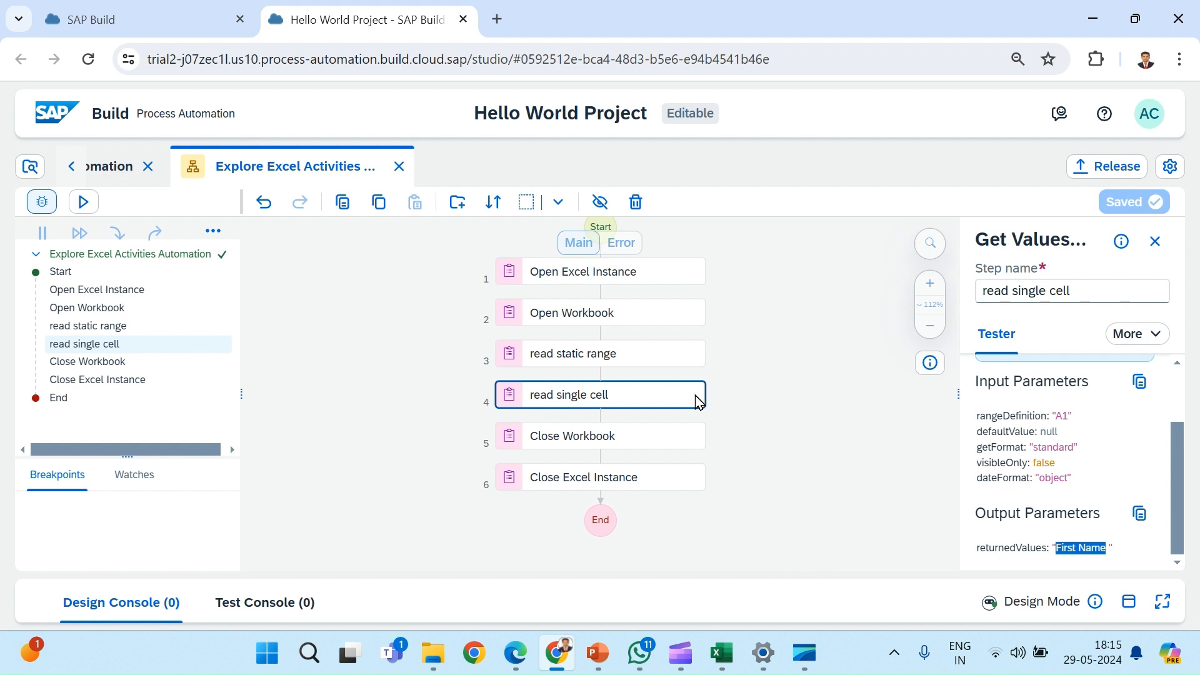
click(648, 350)
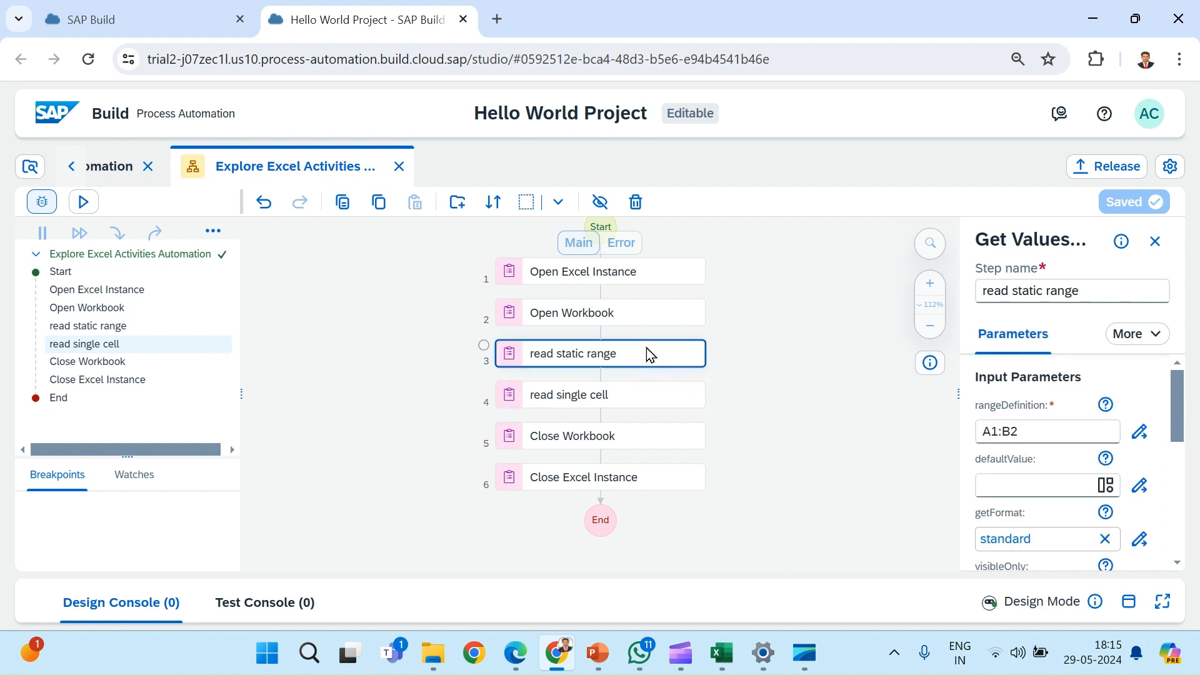
click(592, 399)
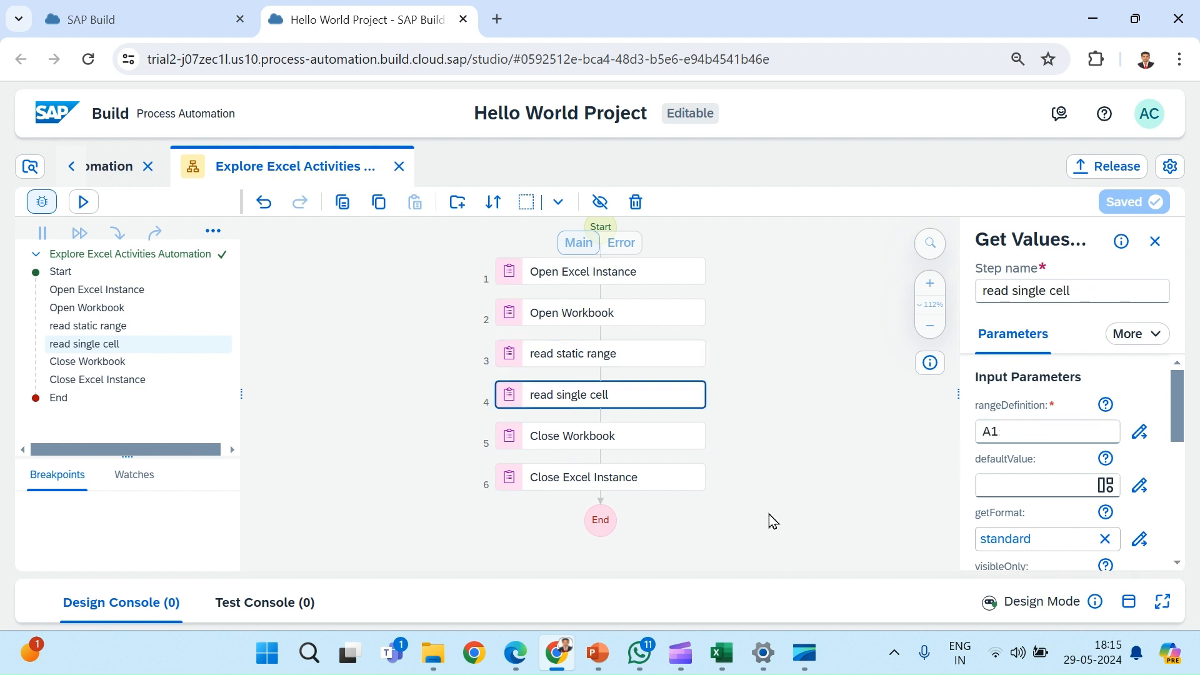
Step: Switch to the running PowerPoint slide show and advance it to the closing slide
mouse_move(734, 672)
mouse_move(598, 653)
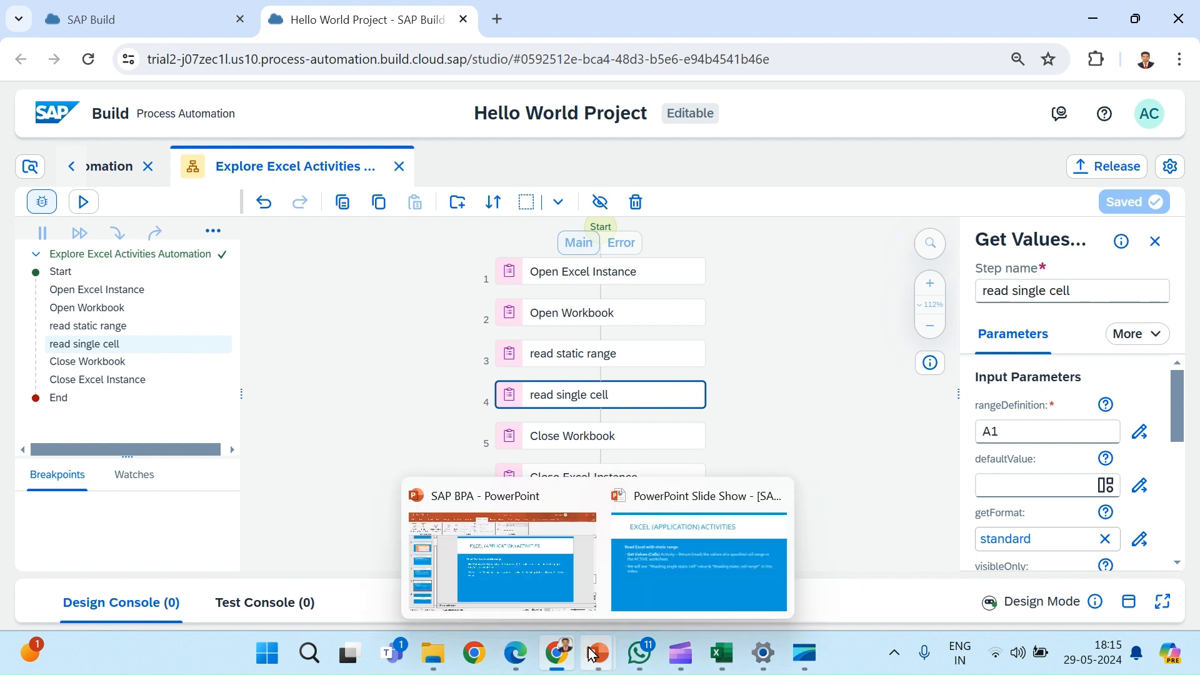
click(669, 571)
click(669, 572)
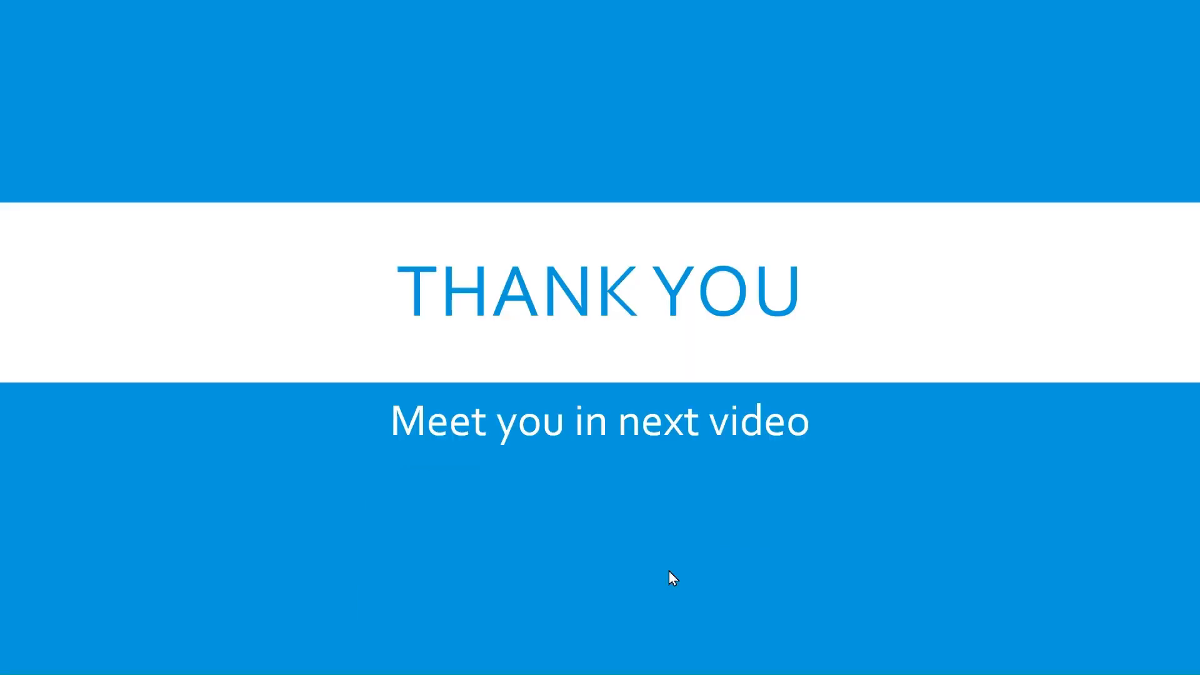